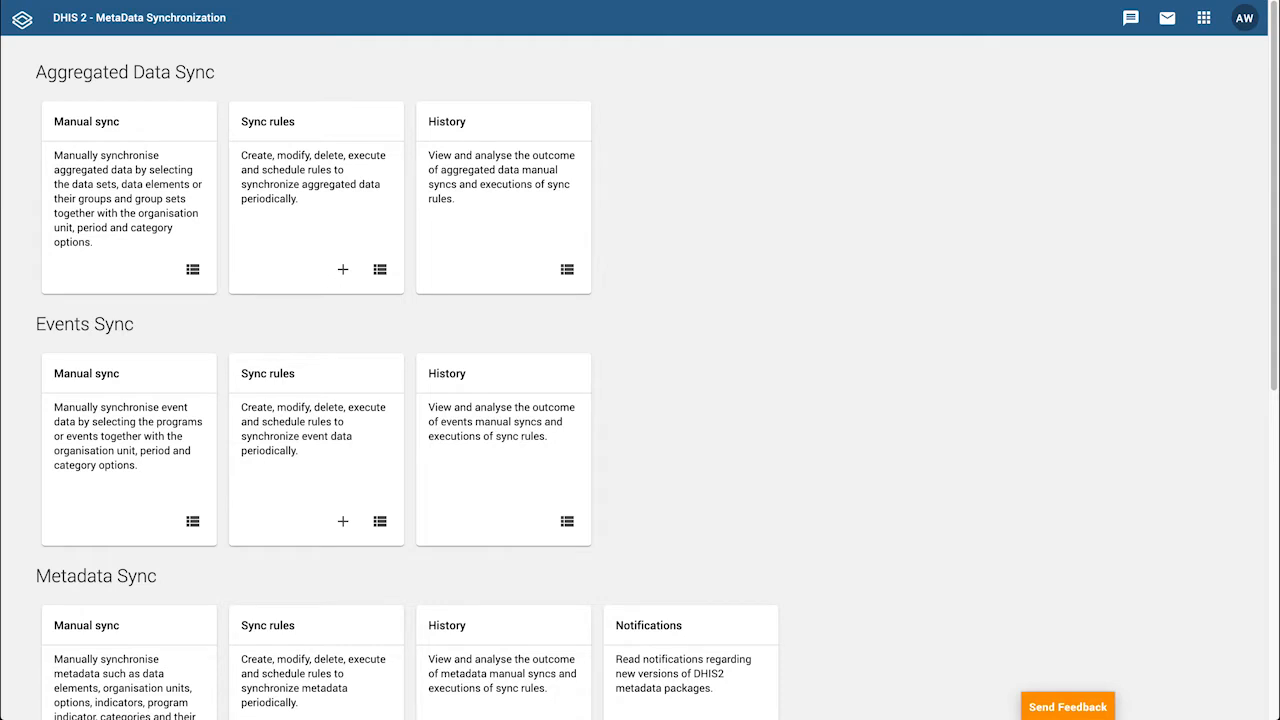
# Step: Open the manual synchronization page of the Metadata Sync section
pyautogui.scroll(-2, 891, 157)
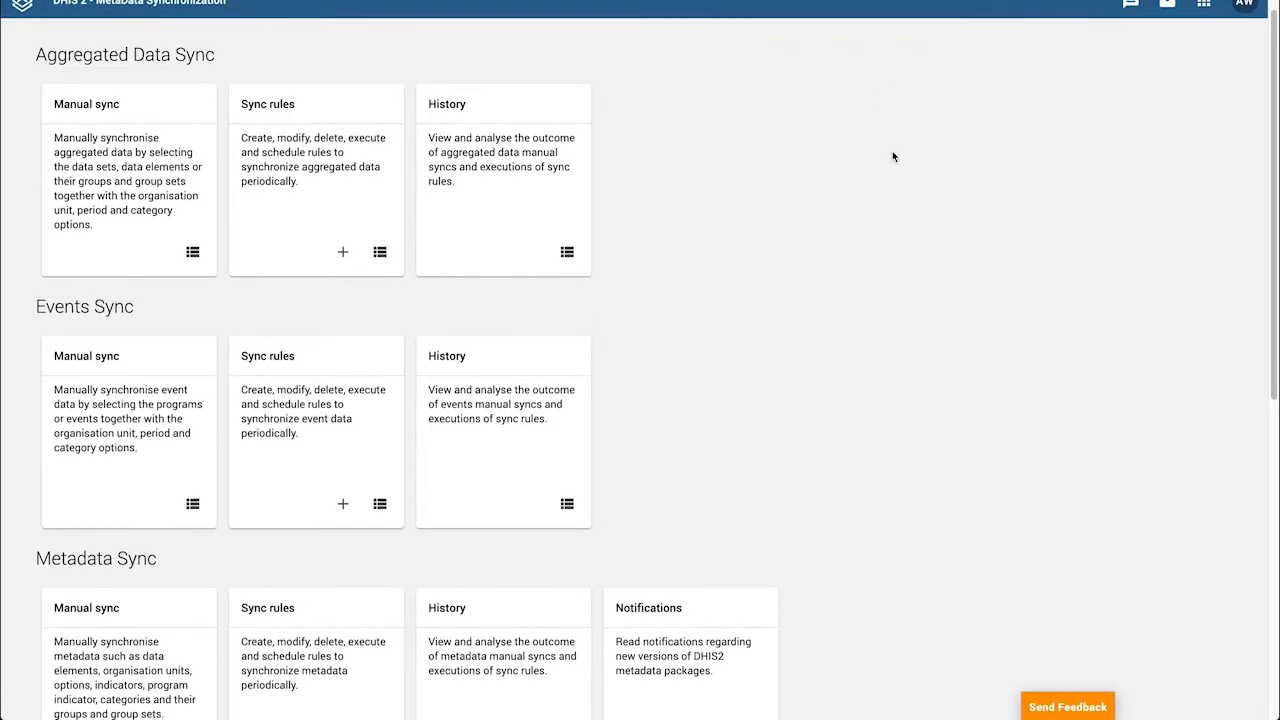
pyautogui.scroll(-1, 893, 157)
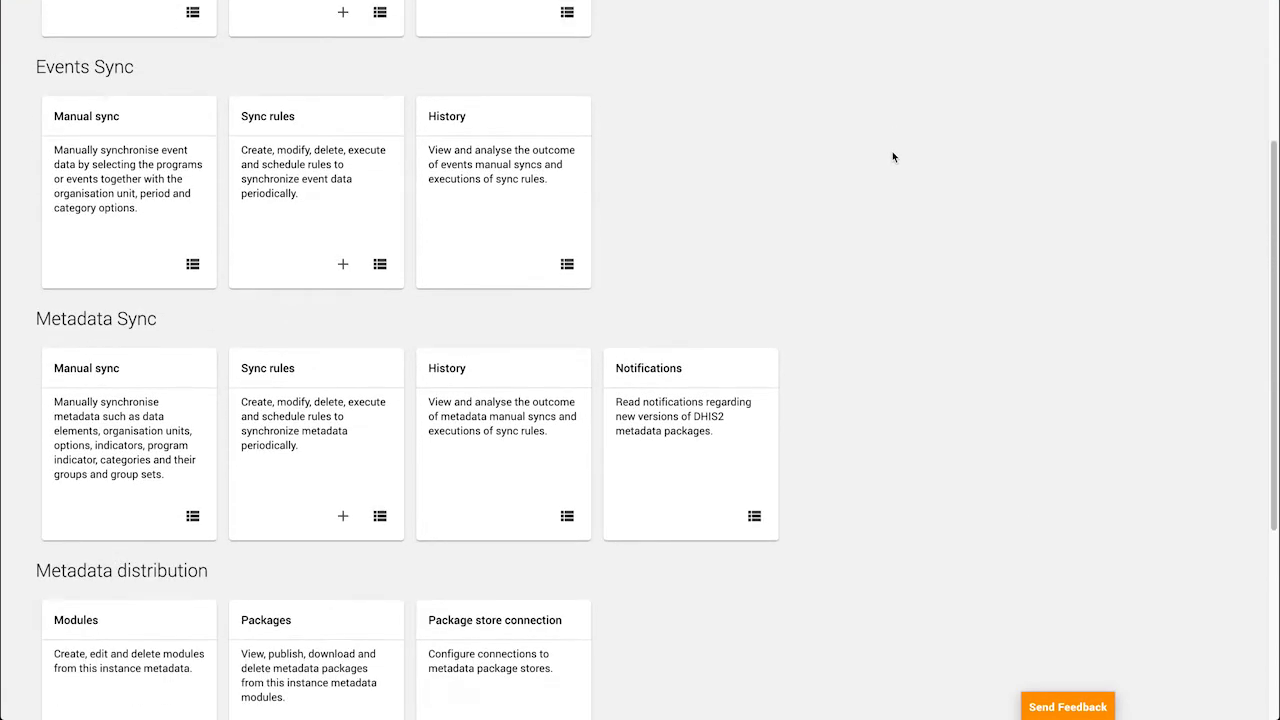
pyautogui.click(90, 368)
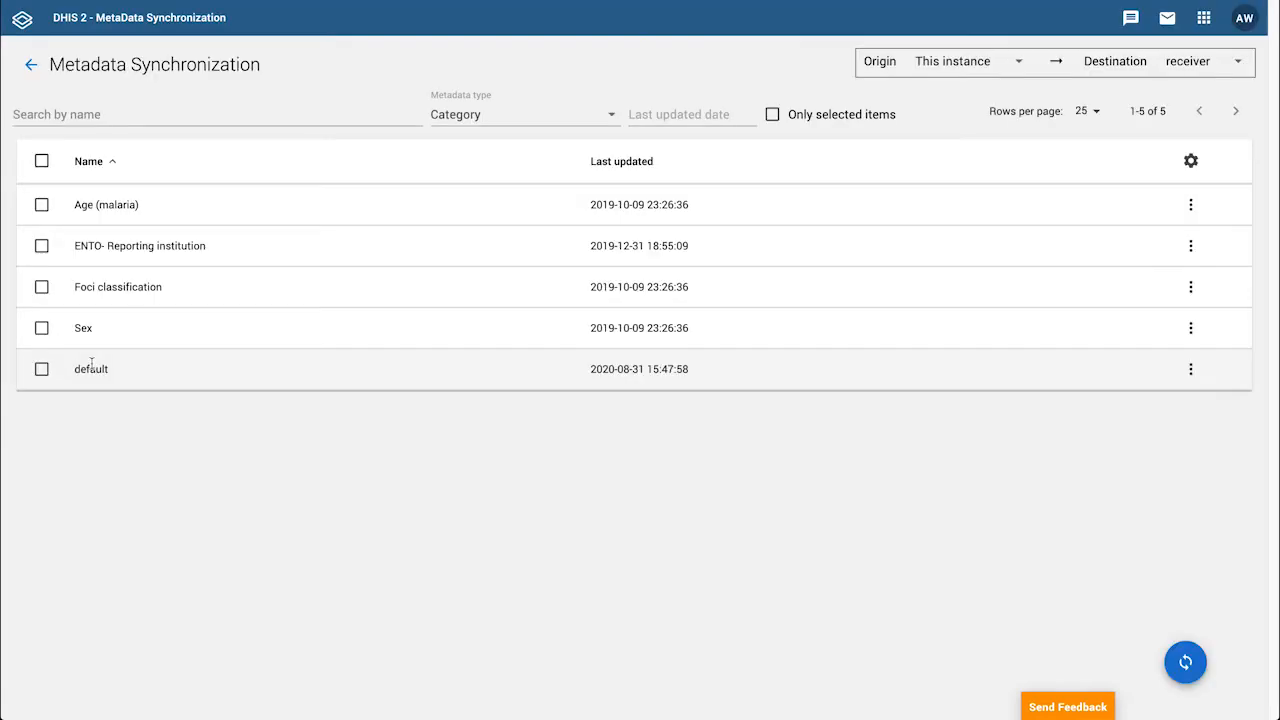
# Step: Filter the metadata list by the Data Element type and switch it to Category Option
pyautogui.click(568, 119)
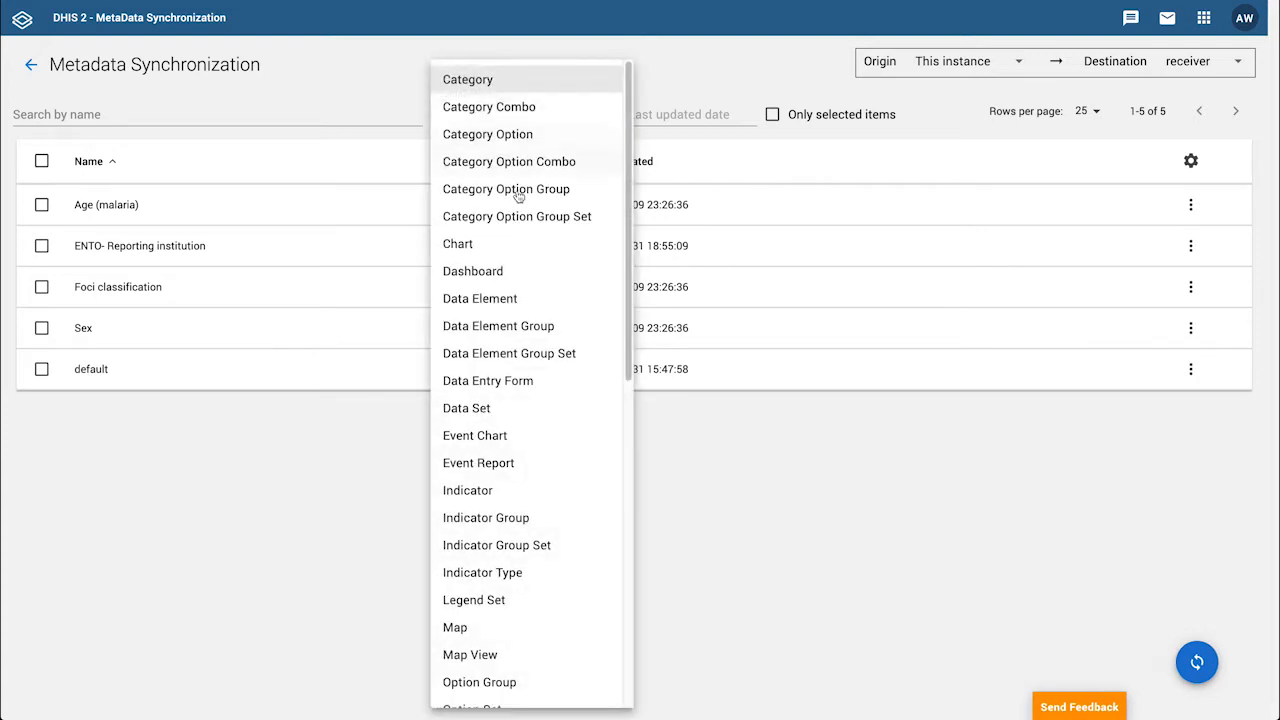
pyautogui.click(505, 306)
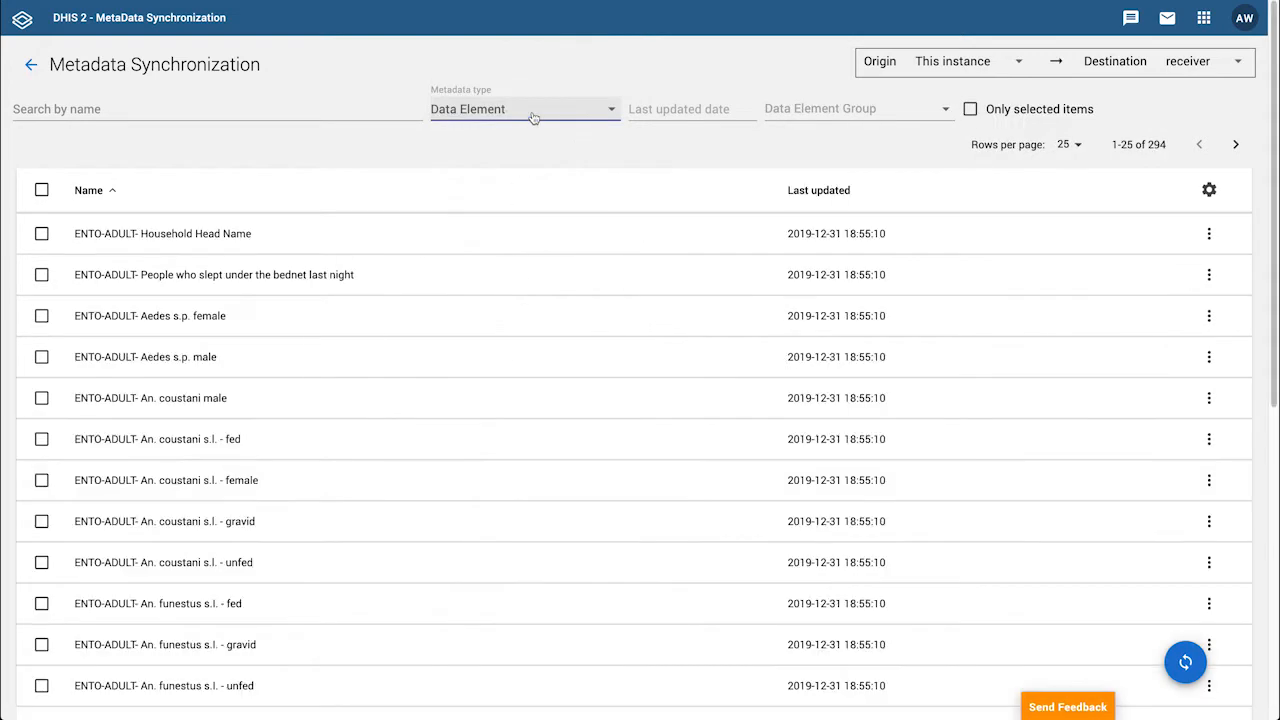
pyautogui.click(533, 118)
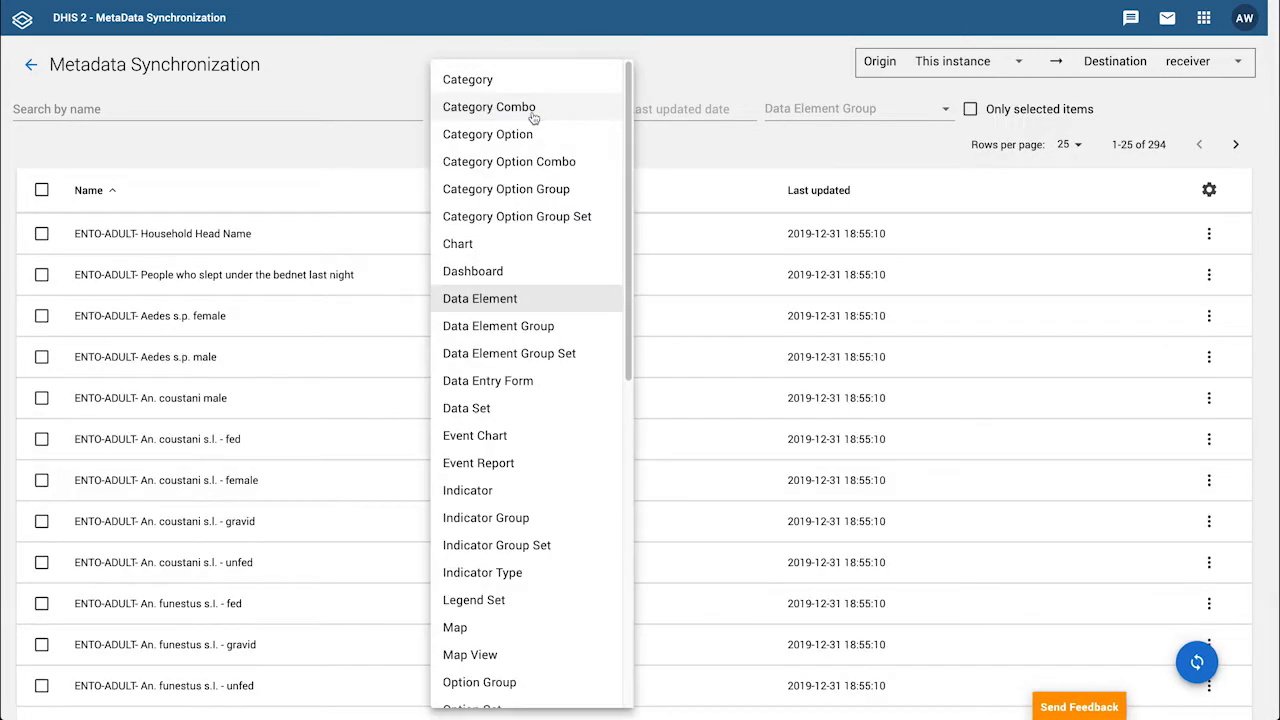
pyautogui.click(527, 134)
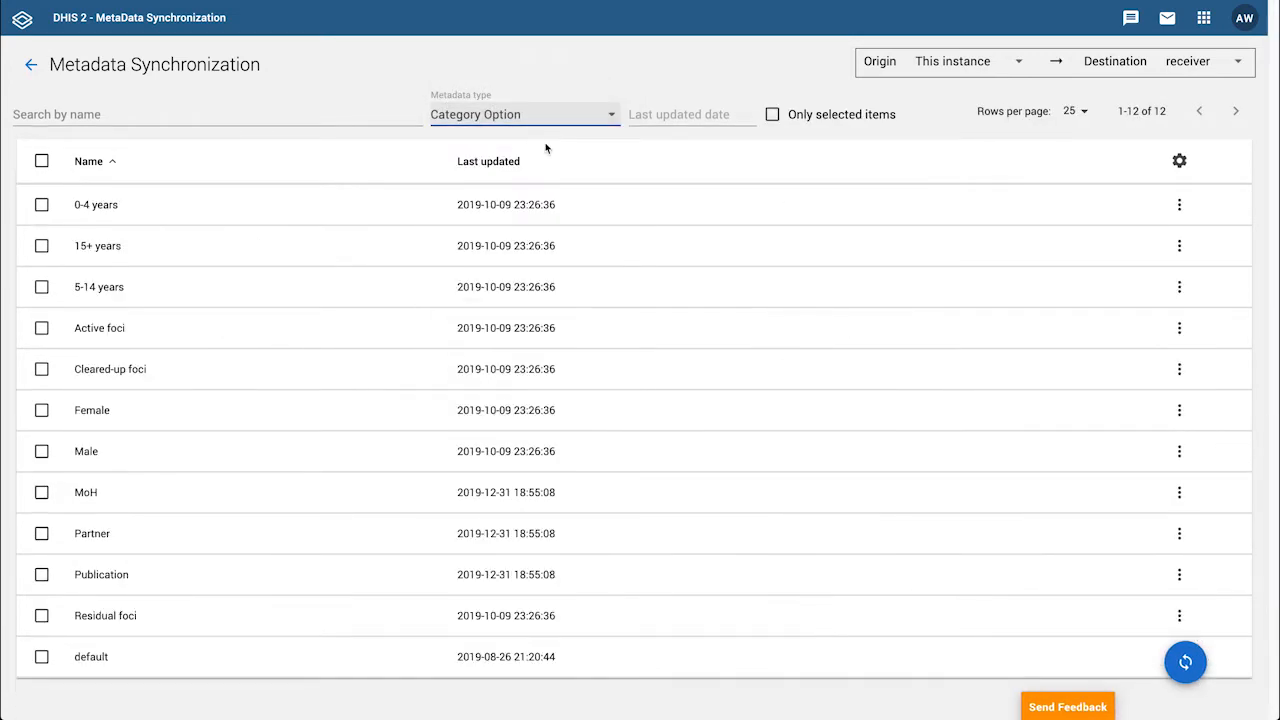
# Step: Set the destination instance to training, keeping this instance as the origin
pyautogui.click(963, 64)
pyautogui.click(963, 62)
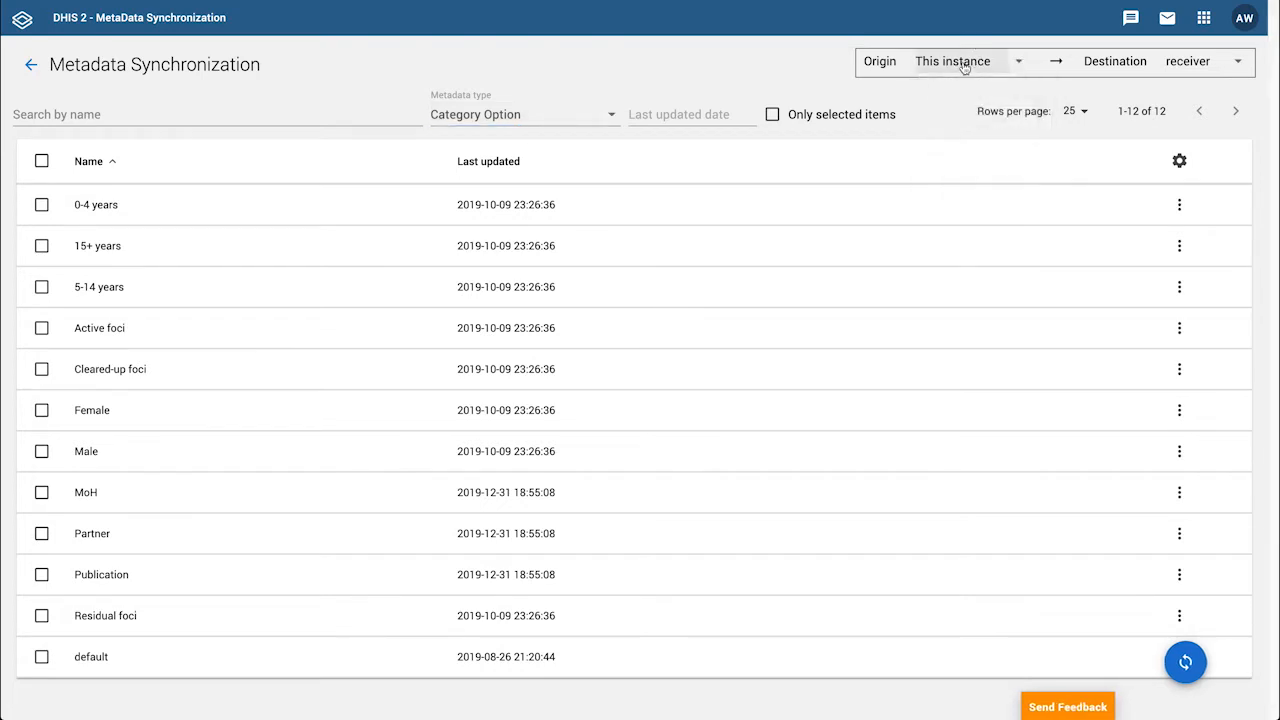
pyautogui.click(1185, 62)
pyautogui.click(1180, 148)
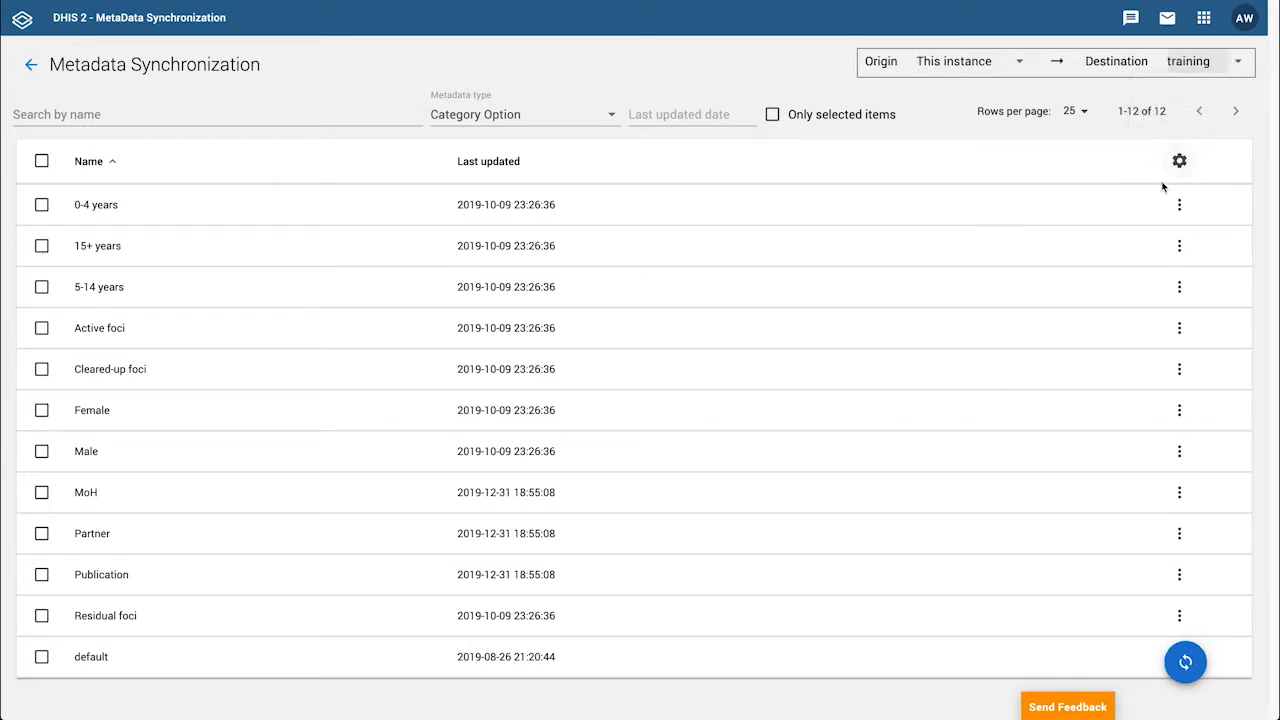
pyautogui.click(952, 91)
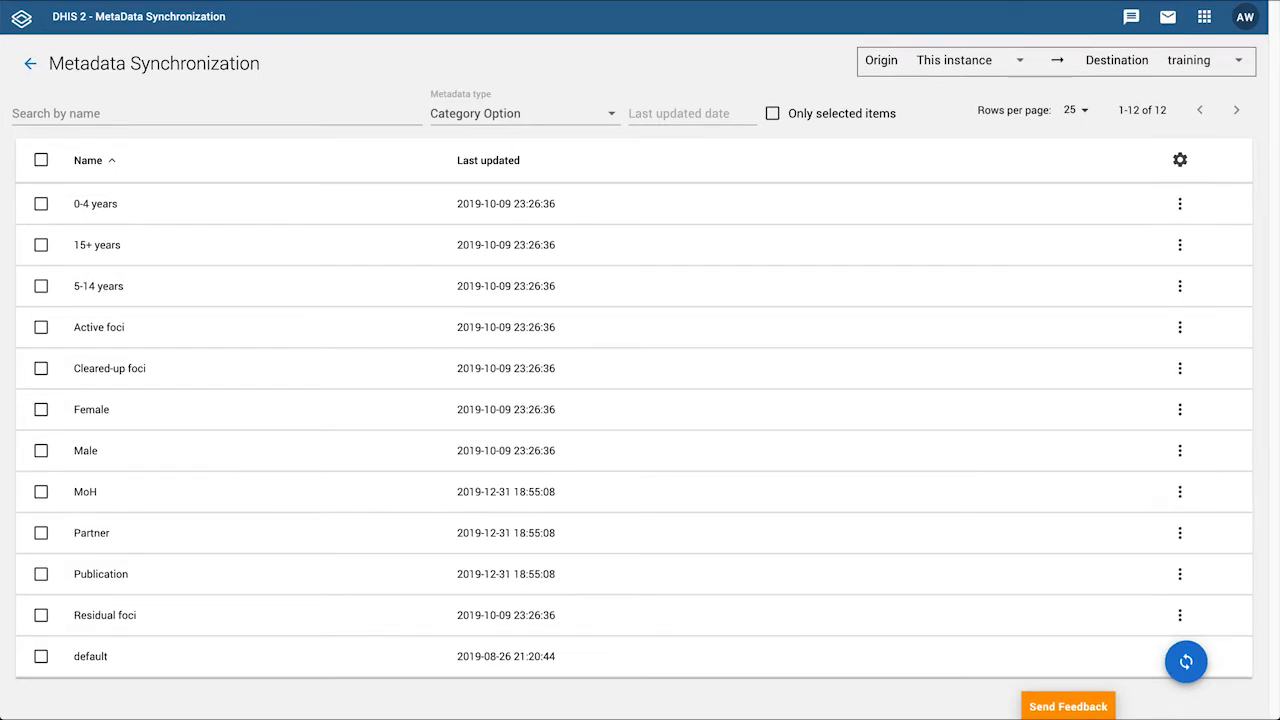
# Step: Set the metadata type of the list to Category
pyautogui.click(524, 114)
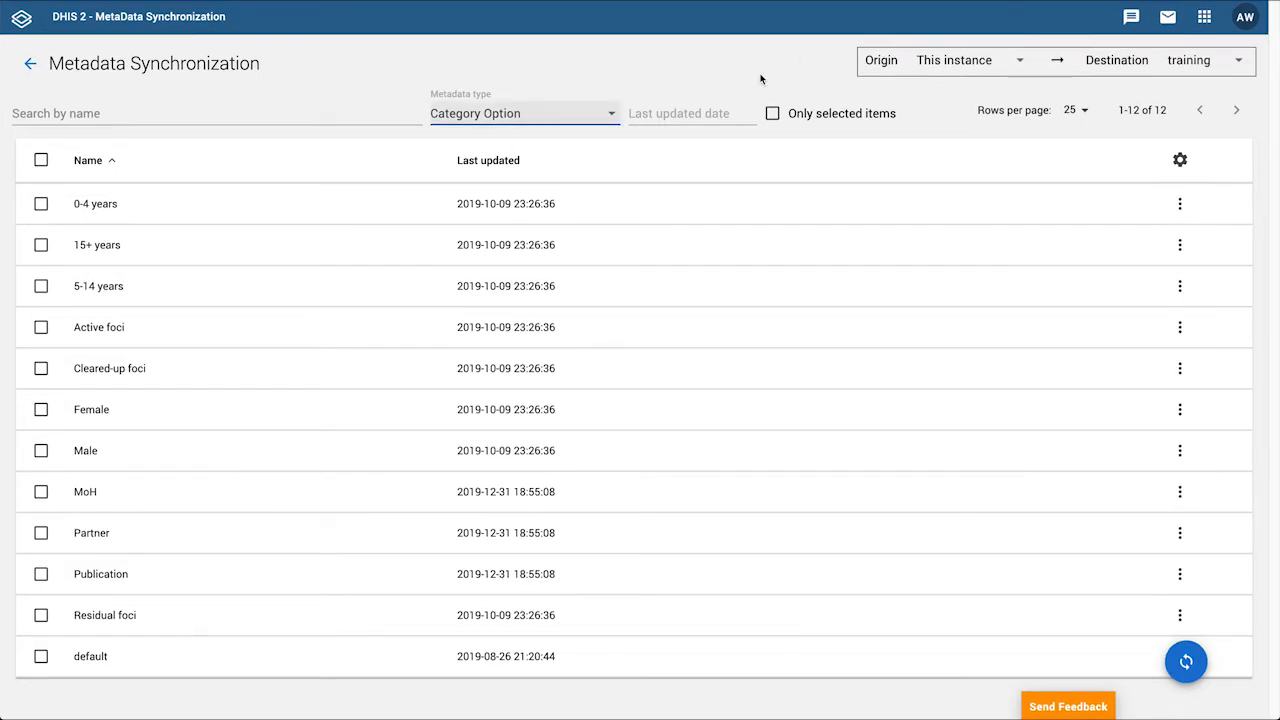
pyautogui.click(574, 118)
pyautogui.click(485, 78)
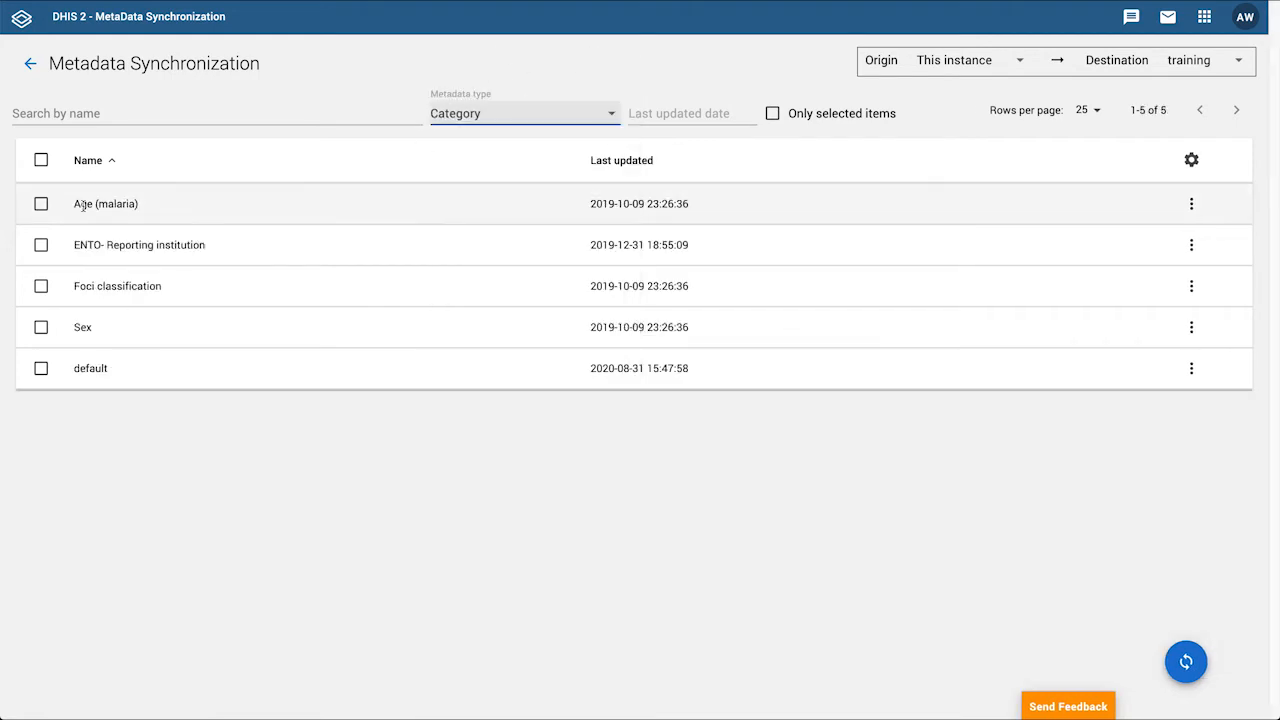
# Step: Select the Age (malaria) and ENTO- Reporting institution categories and start a synchronization for them
pyautogui.click(41, 203)
pyautogui.click(41, 244)
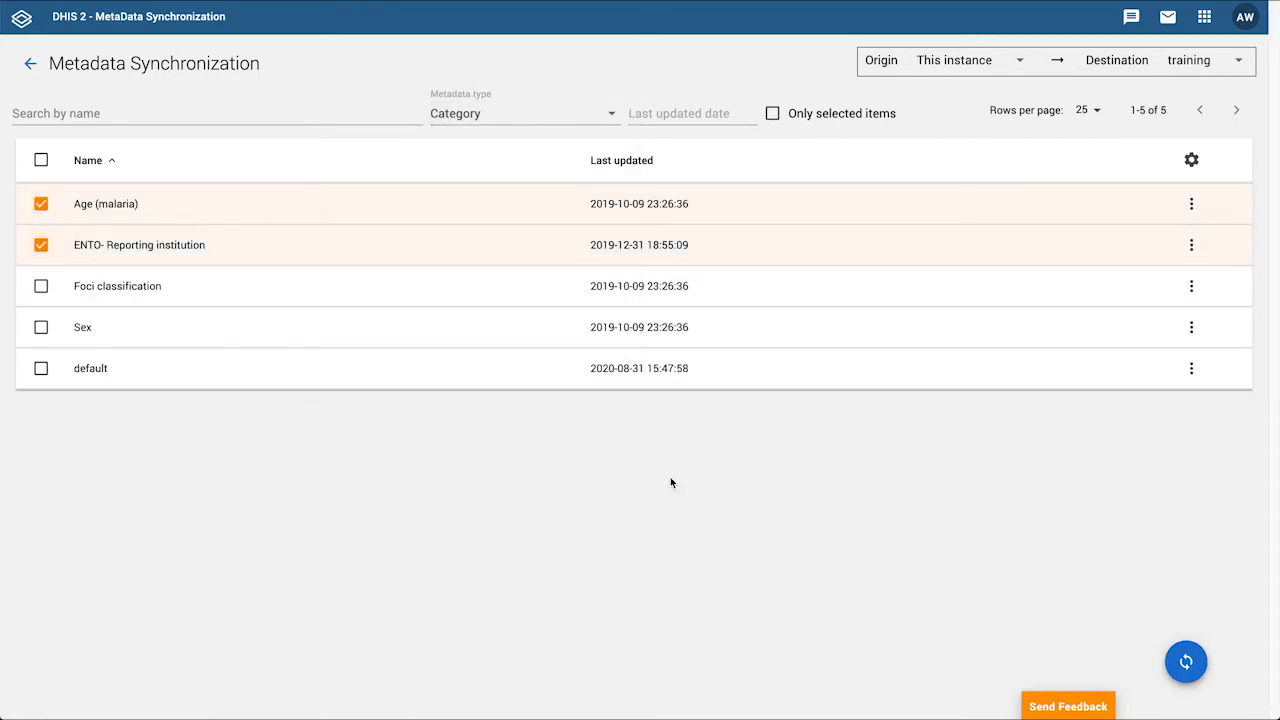
pyautogui.click(1188, 662)
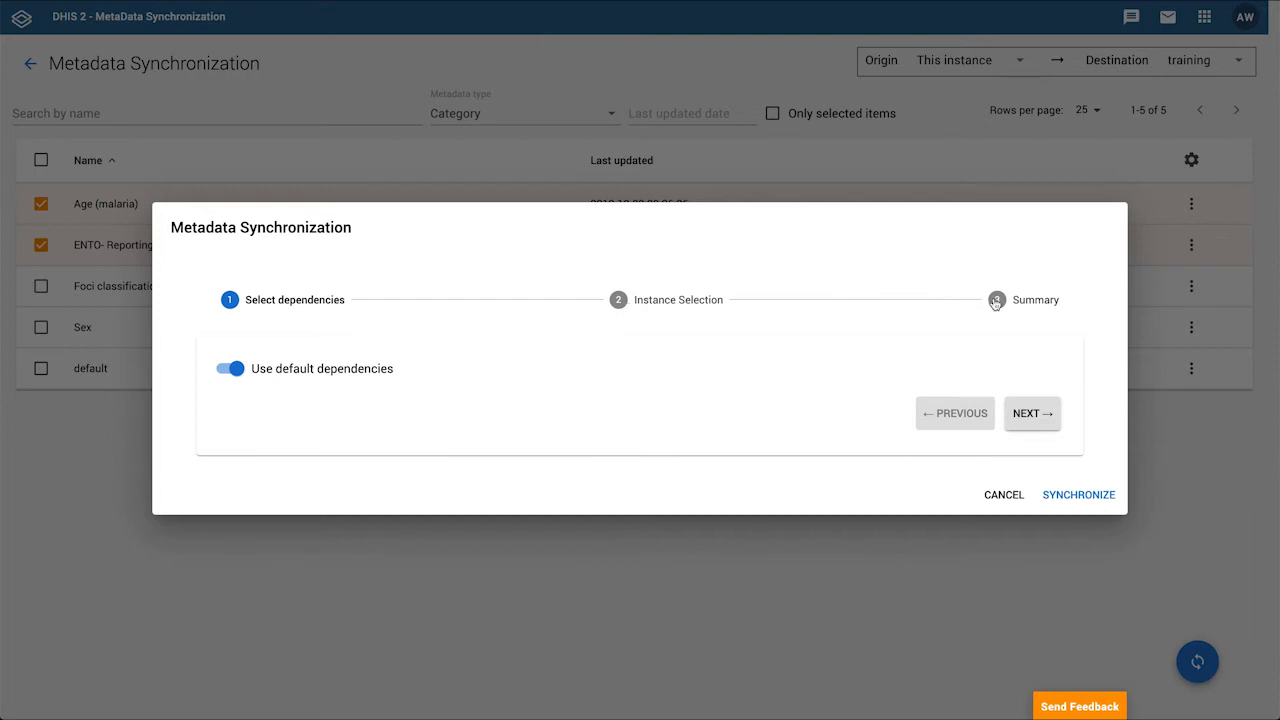
# Step: Turn off the default dependencies and choose Category as the metadata type to customize
pyautogui.click(233, 369)
pyautogui.click(244, 386)
pyautogui.click(244, 380)
pyautogui.click(233, 347)
pyautogui.click(233, 347)
pyautogui.click(255, 397)
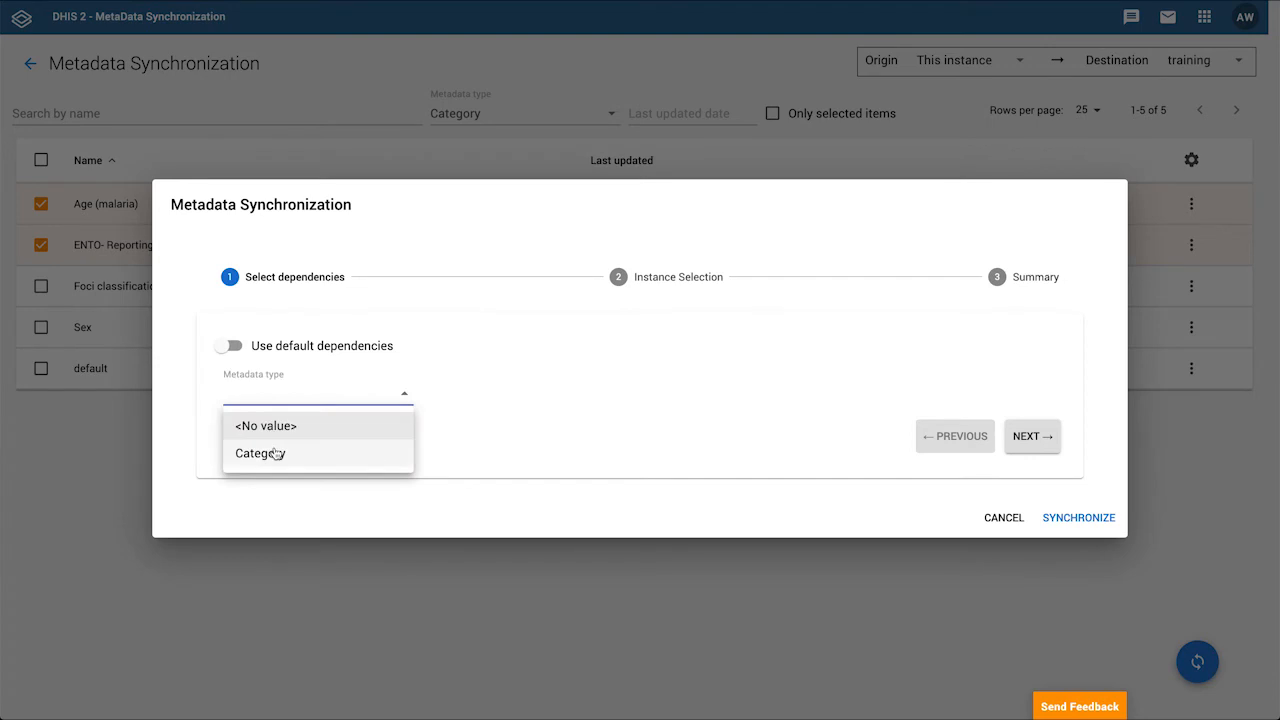
pyautogui.click(276, 453)
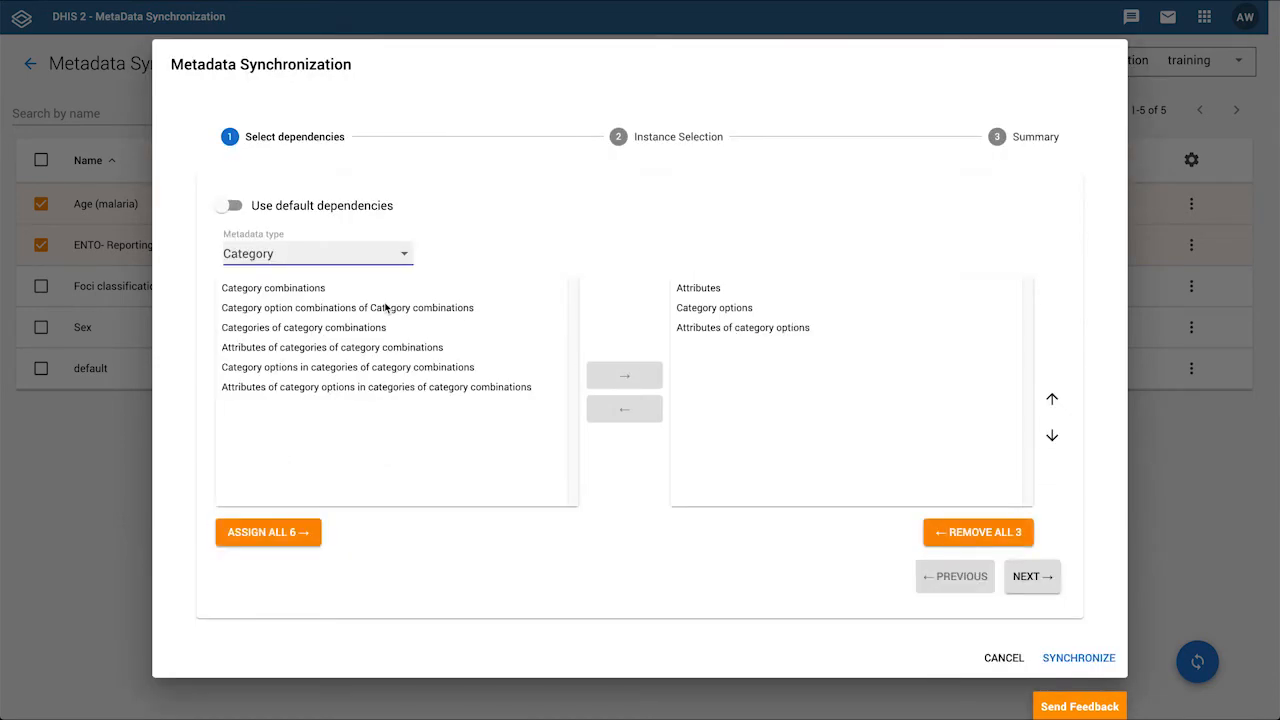
# Step: Remove Attributes from the included Category dependencies and assign it again
pyautogui.click(700, 309)
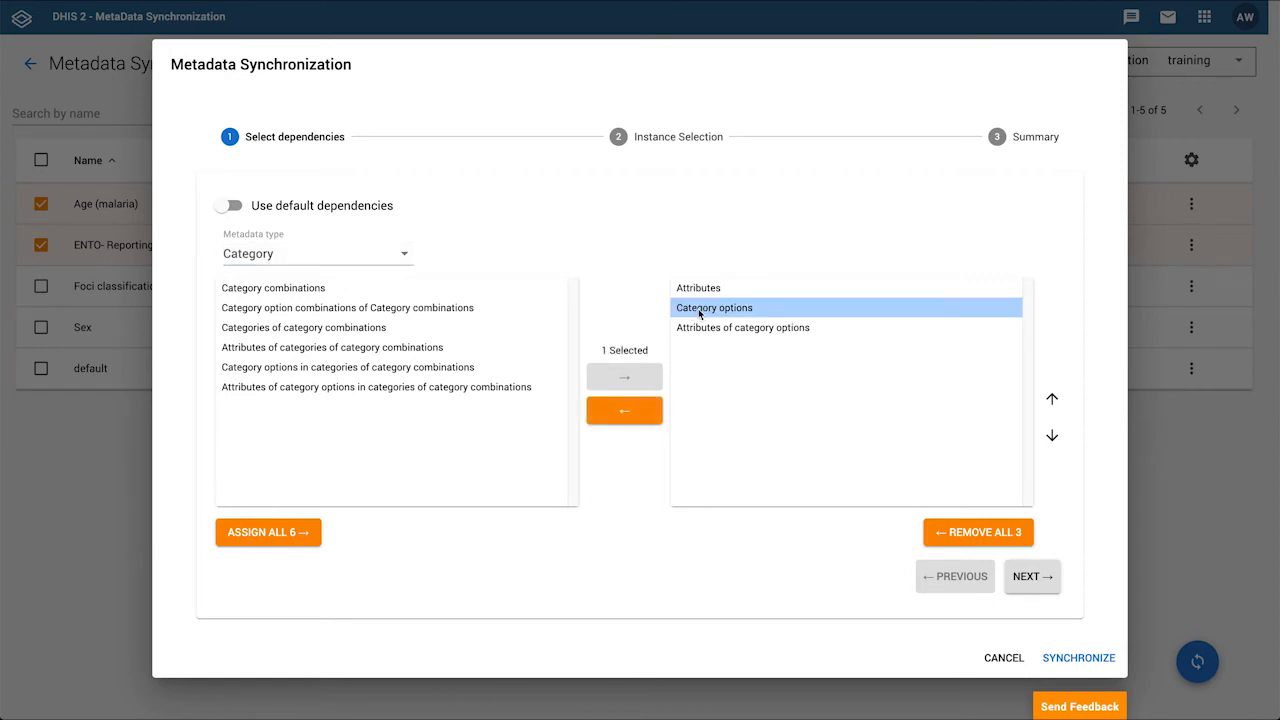
pyautogui.click(702, 327)
pyautogui.click(705, 289)
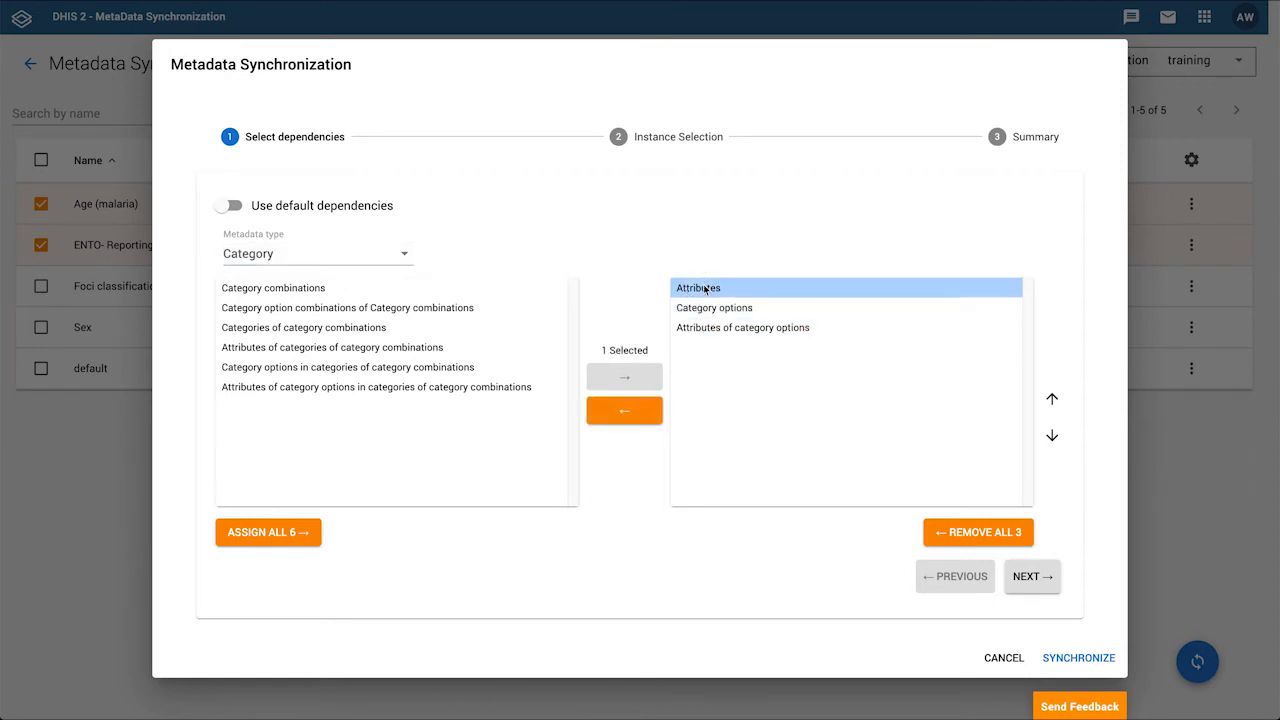
pyautogui.click(634, 410)
pyautogui.click(280, 408)
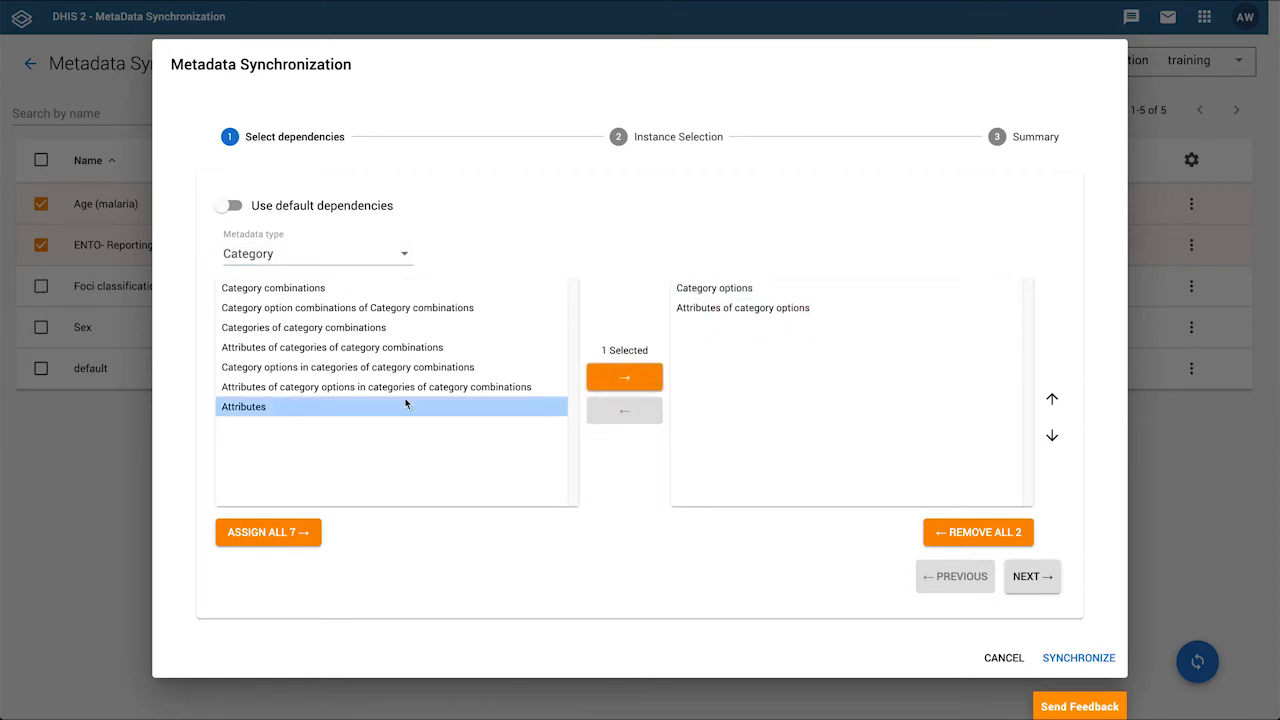
pyautogui.click(622, 375)
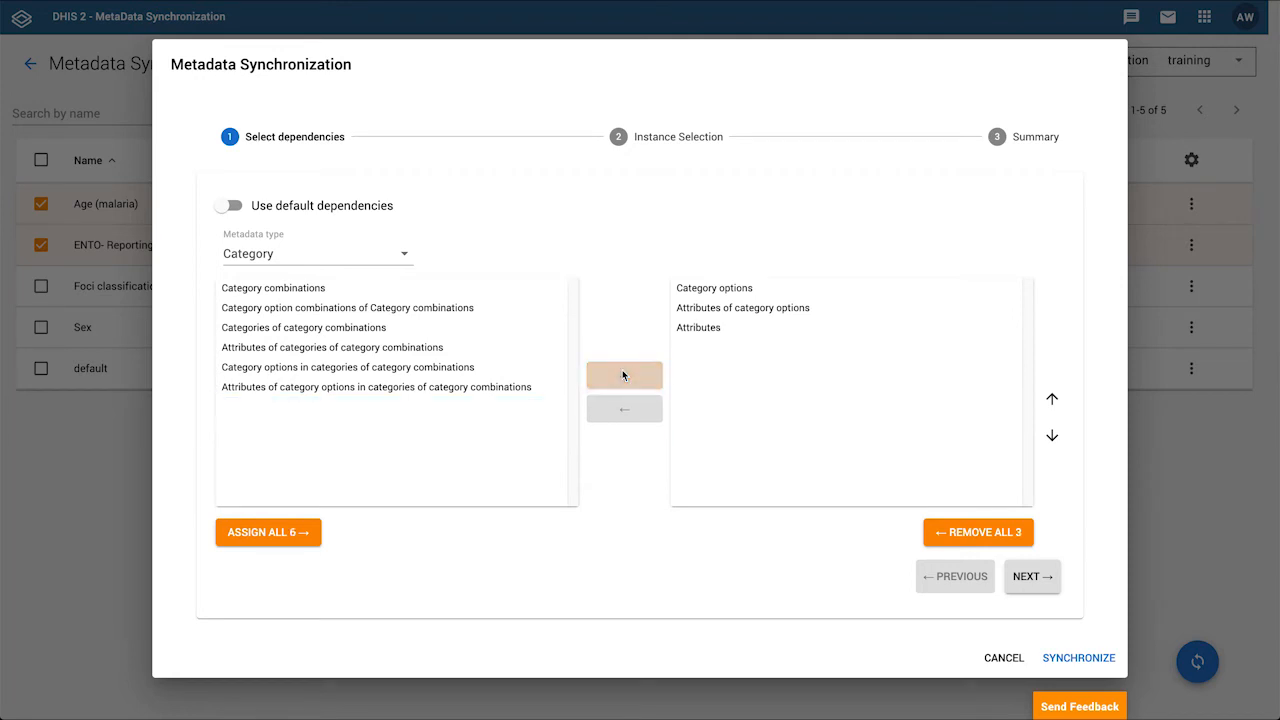
# Step: Turn the use of default dependencies back on
pyautogui.click(734, 333)
pyautogui.click(737, 307)
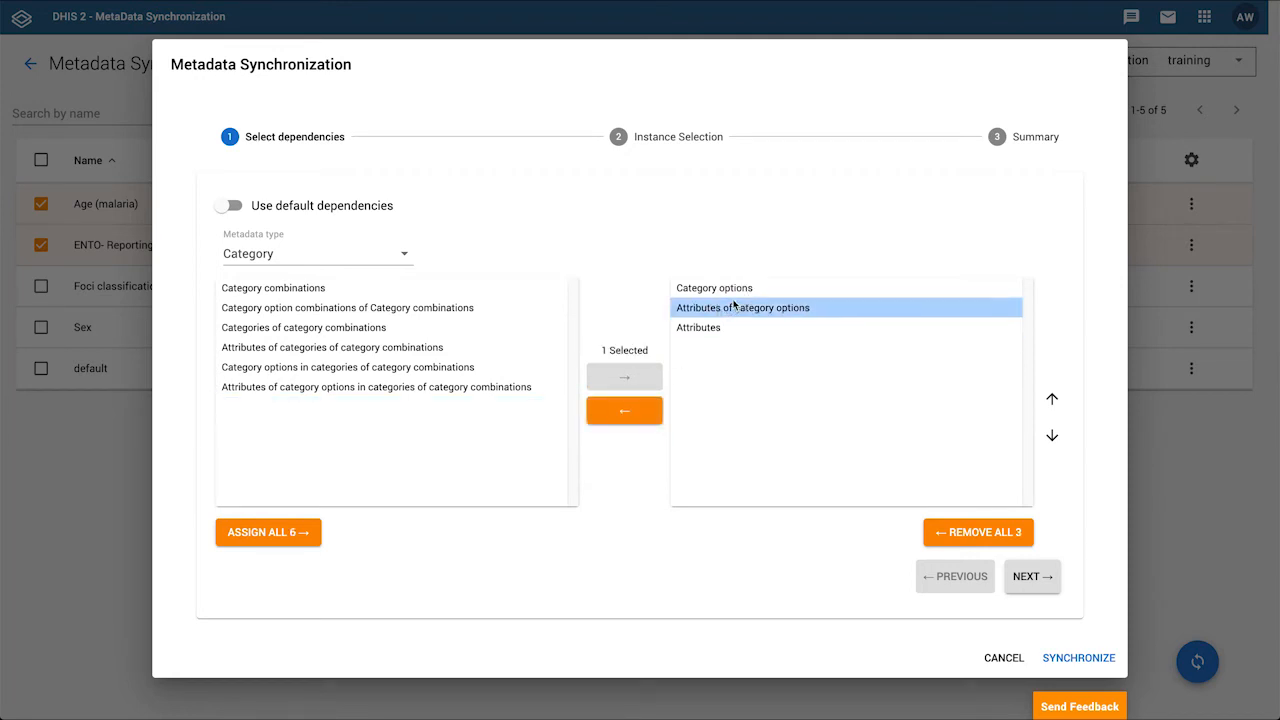
pyautogui.click(231, 207)
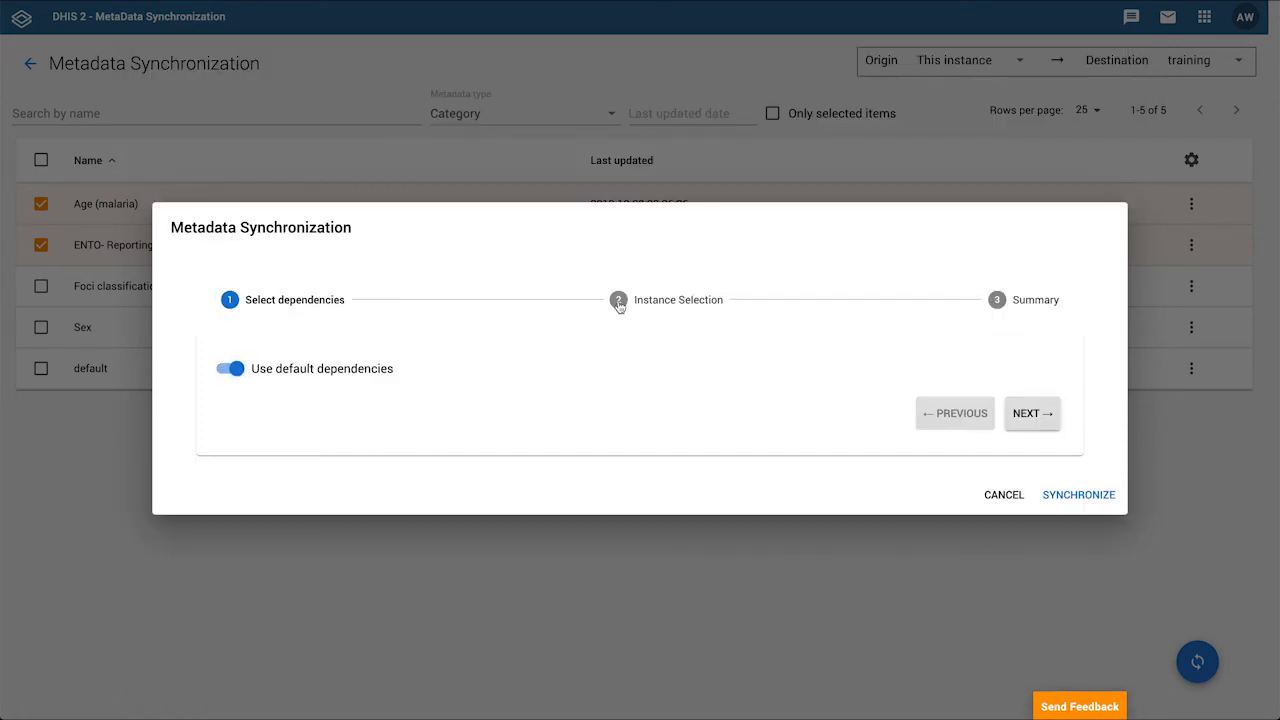
# Step: Proceed to the instance selection of the synchronization
pyautogui.click(1046, 414)
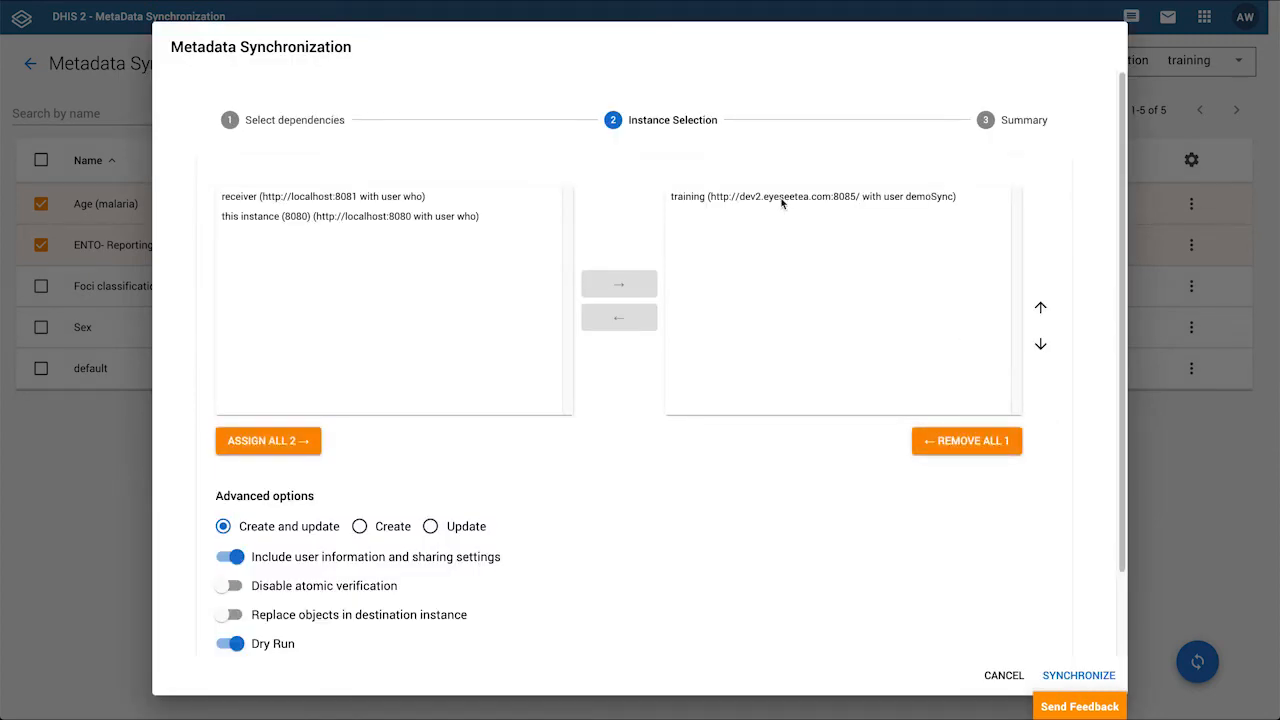
# Step: Add the receiver instance to the synchronization targets and remove it again
pyautogui.click(400, 196)
pyautogui.click(620, 285)
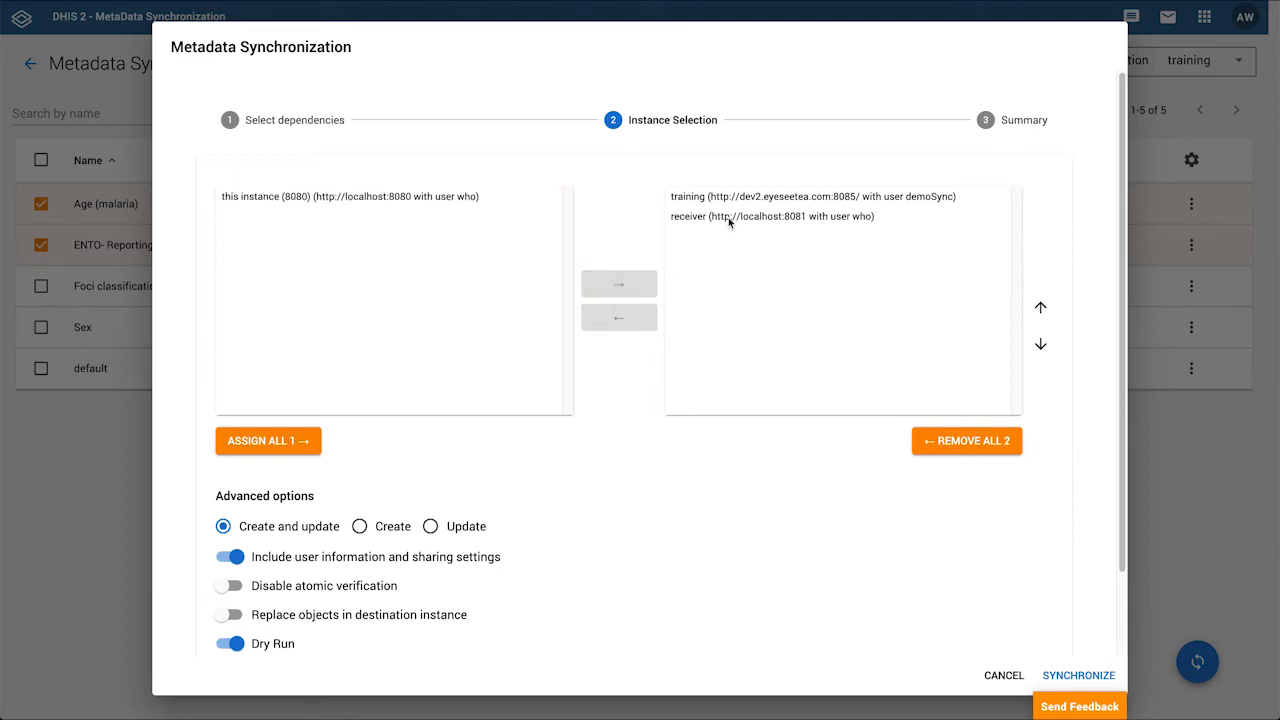
pyautogui.click(735, 216)
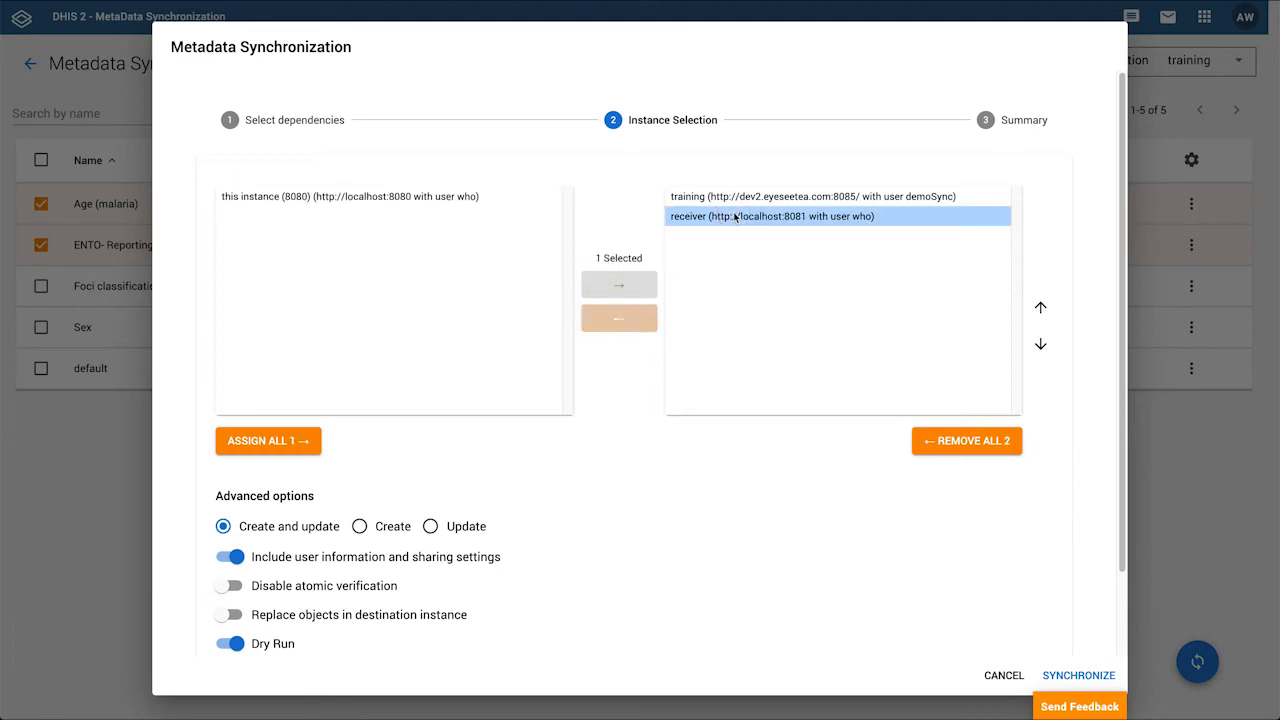
pyautogui.click(633, 320)
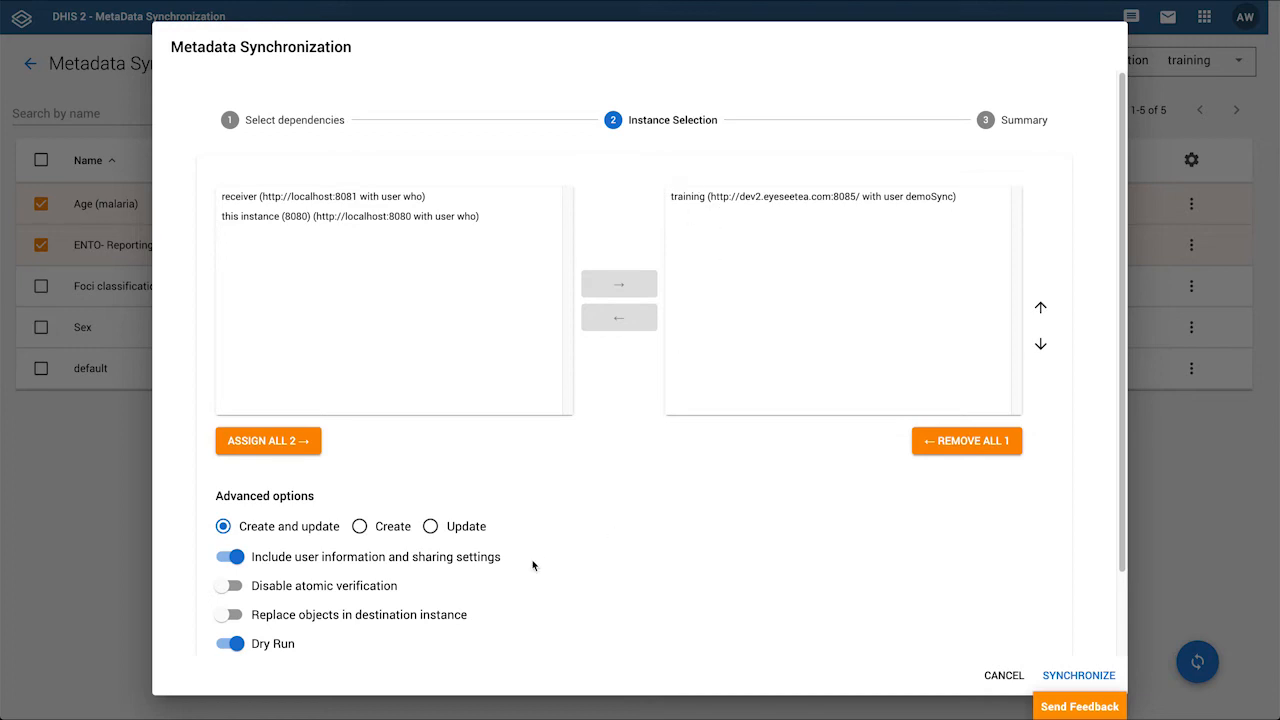
# Step: Turn off Dry Run in the advanced options and continue to the synchronization summary
pyautogui.scroll(-1, 532, 566)
pyautogui.click(242, 556)
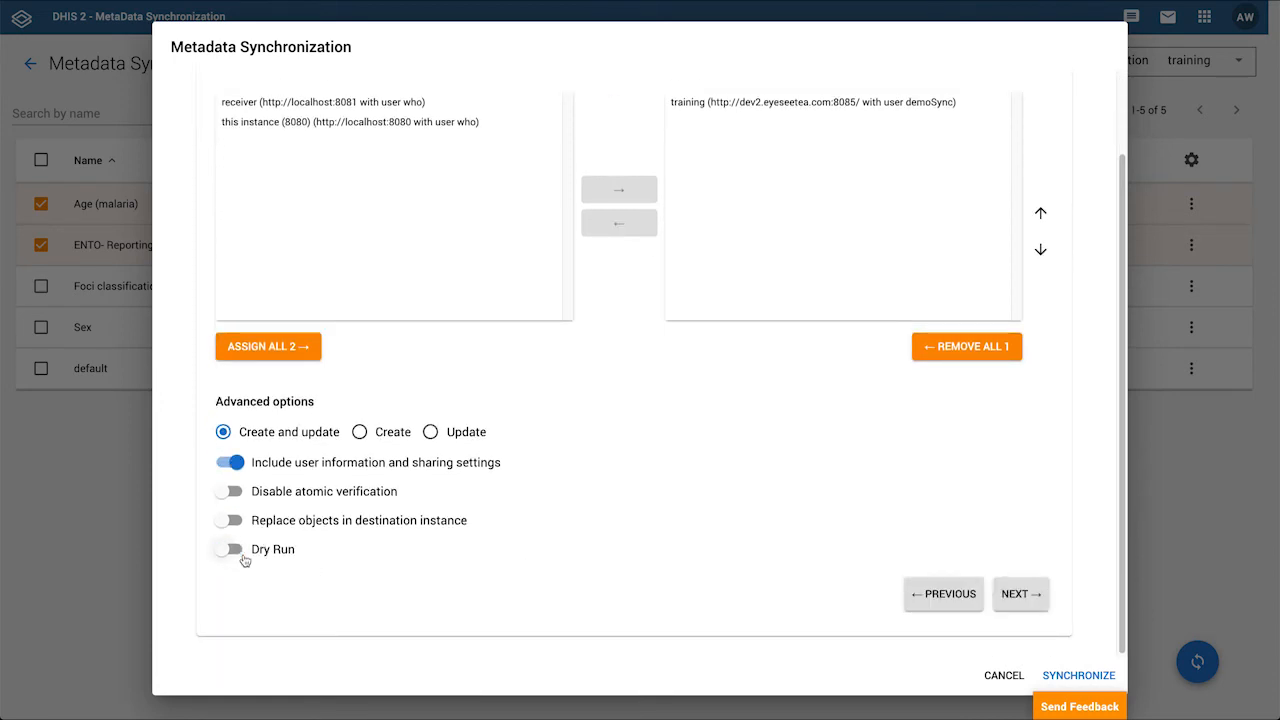
pyautogui.scroll(1, 720, 503)
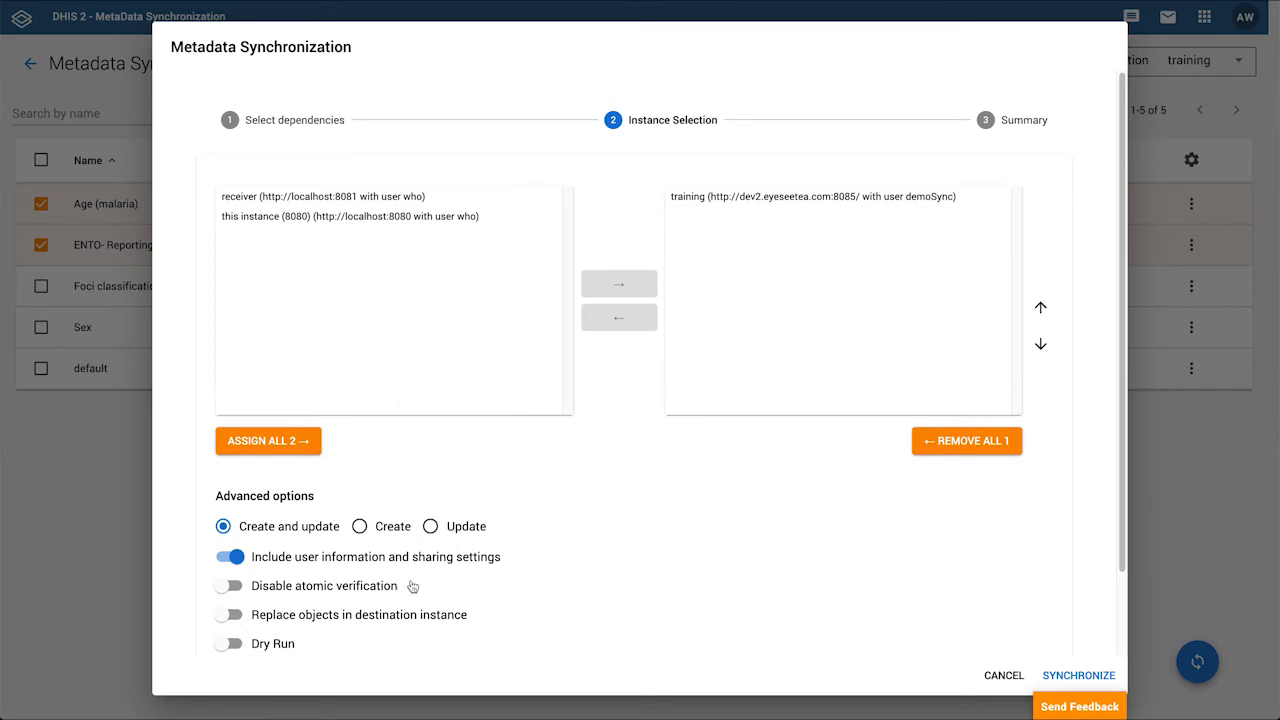
pyautogui.click(234, 645)
pyautogui.click(234, 645)
pyautogui.scroll(-1, 831, 600)
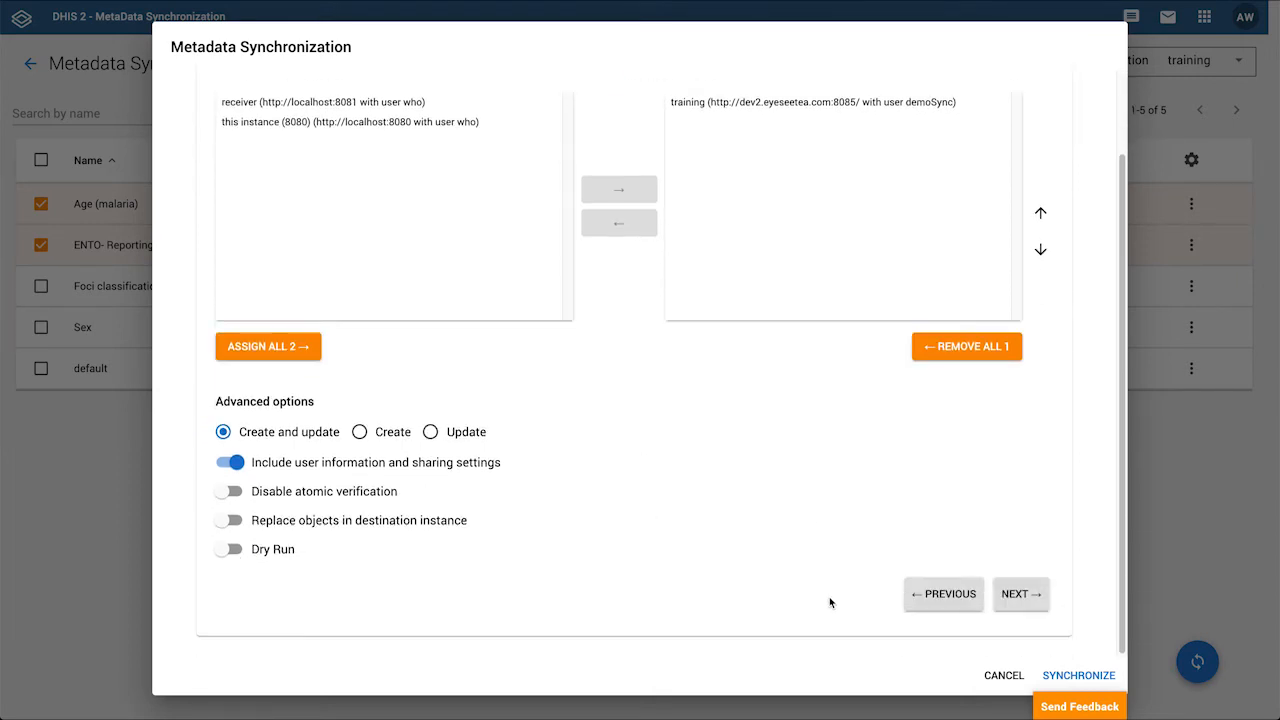
pyautogui.click(1022, 595)
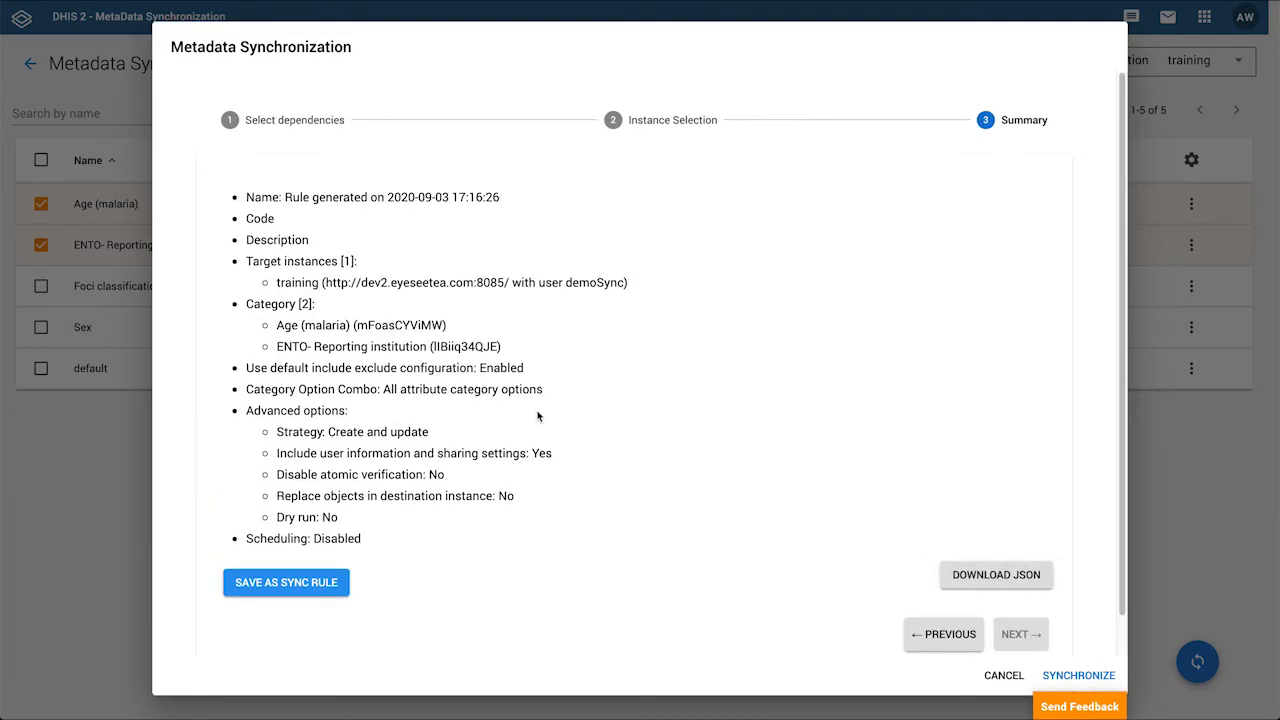
# Step: Review the summary, save the configuration as a sync rule and download its metadata as JSON
pyautogui.scroll(-1, 538, 414)
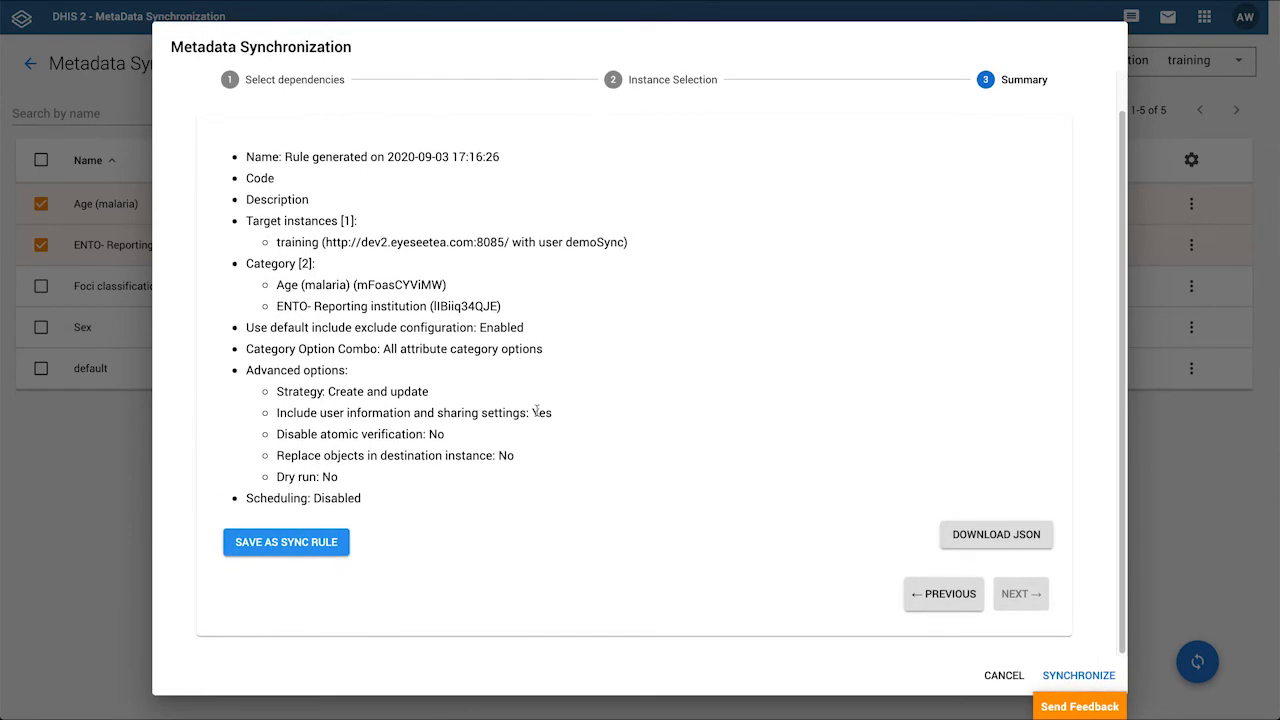
pyautogui.scroll(1, 537, 412)
pyautogui.scroll(-1, 538, 414)
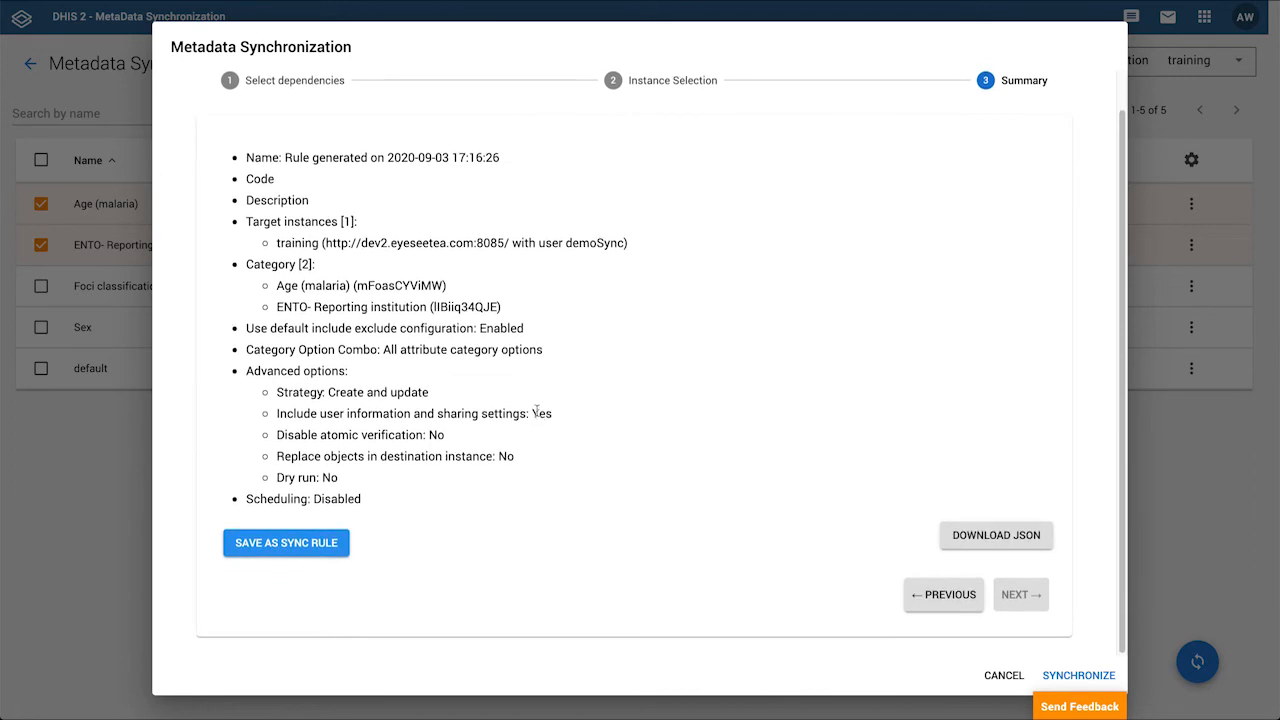
pyautogui.scroll(1, 537, 412)
pyautogui.scroll(-1, 537, 411)
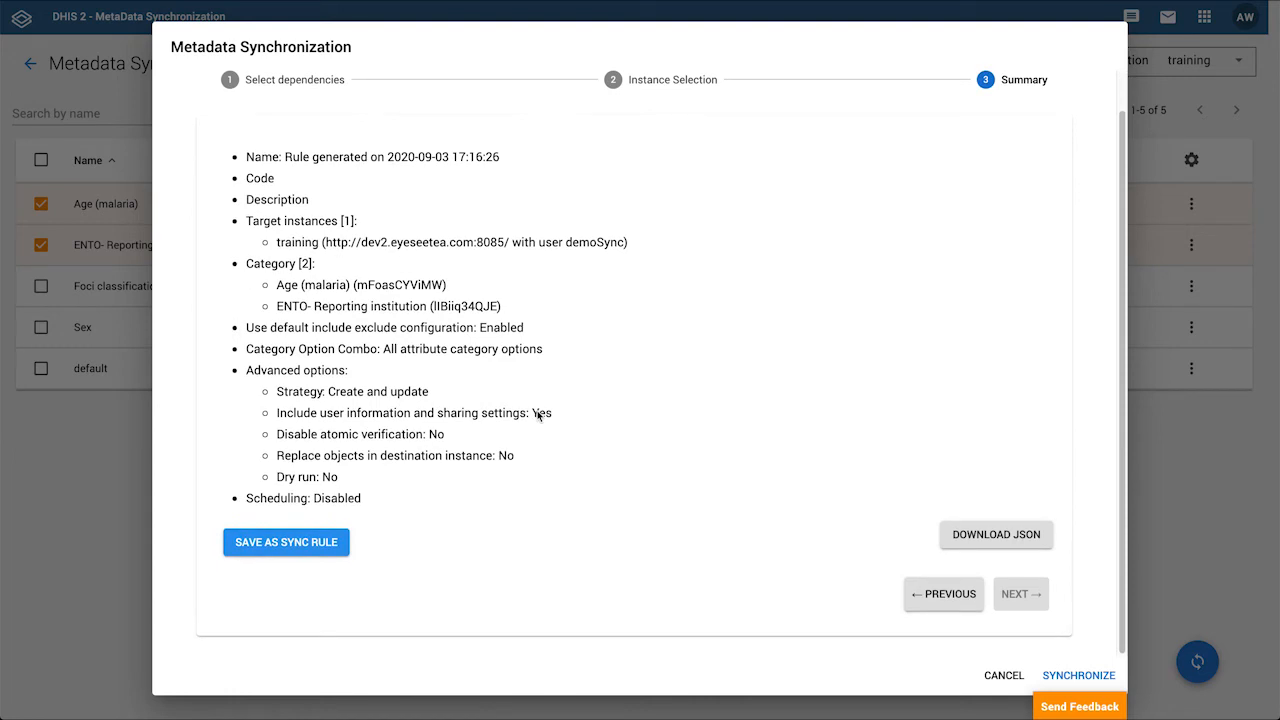
pyautogui.click(314, 541)
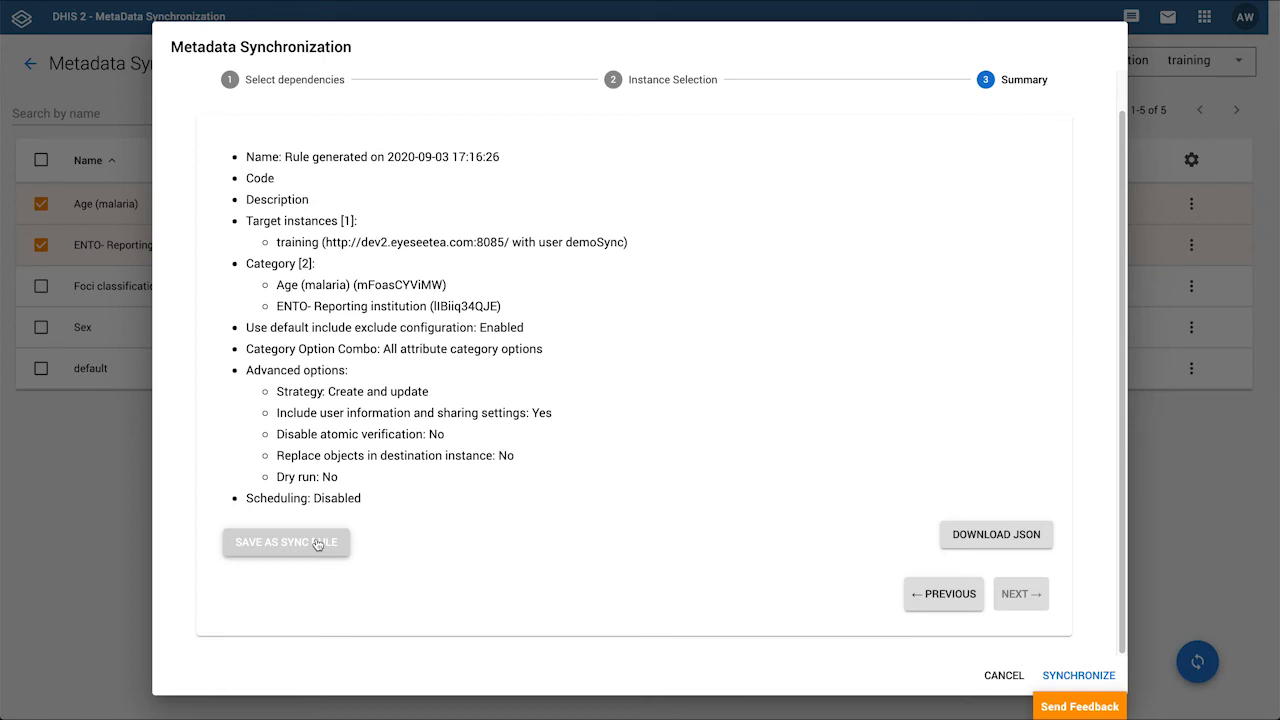
pyautogui.click(977, 537)
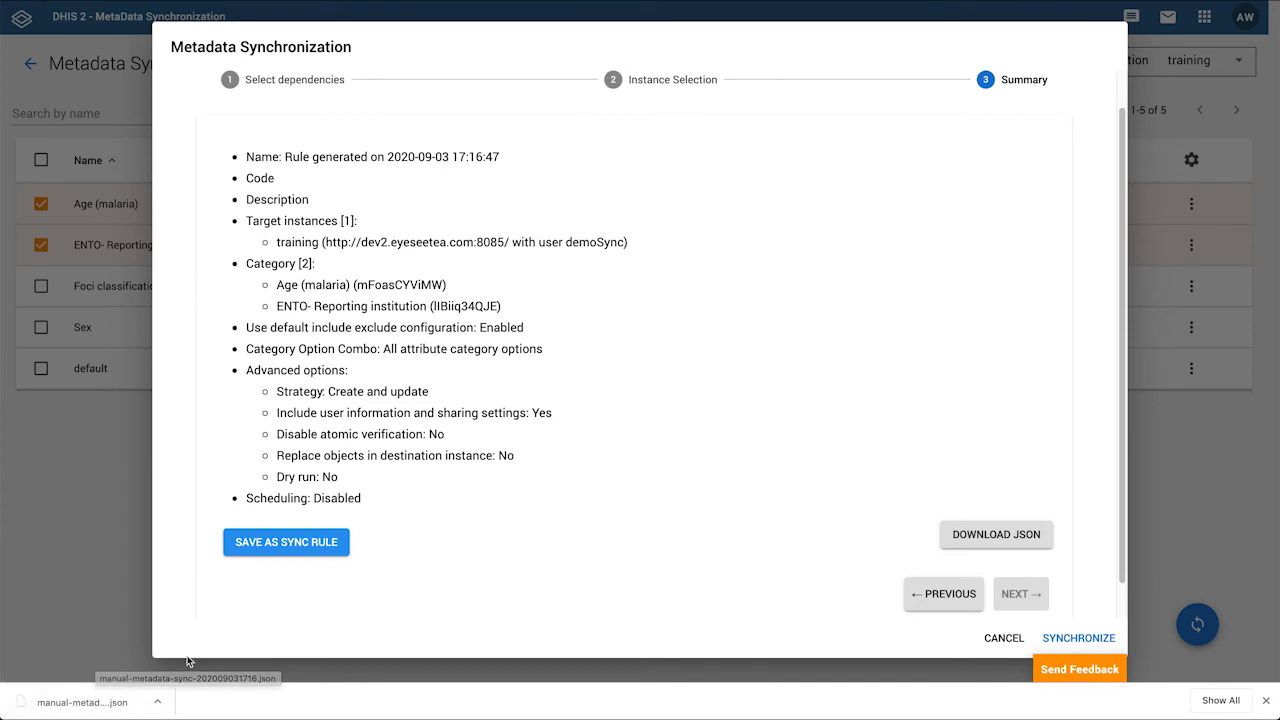
# Step: Run the metadata synchronization of the Age (malaria) and ENTO- Reporting institution categories to the training instance
pyautogui.scroll(-1, 900, 440)
pyautogui.scroll(2, 900, 440)
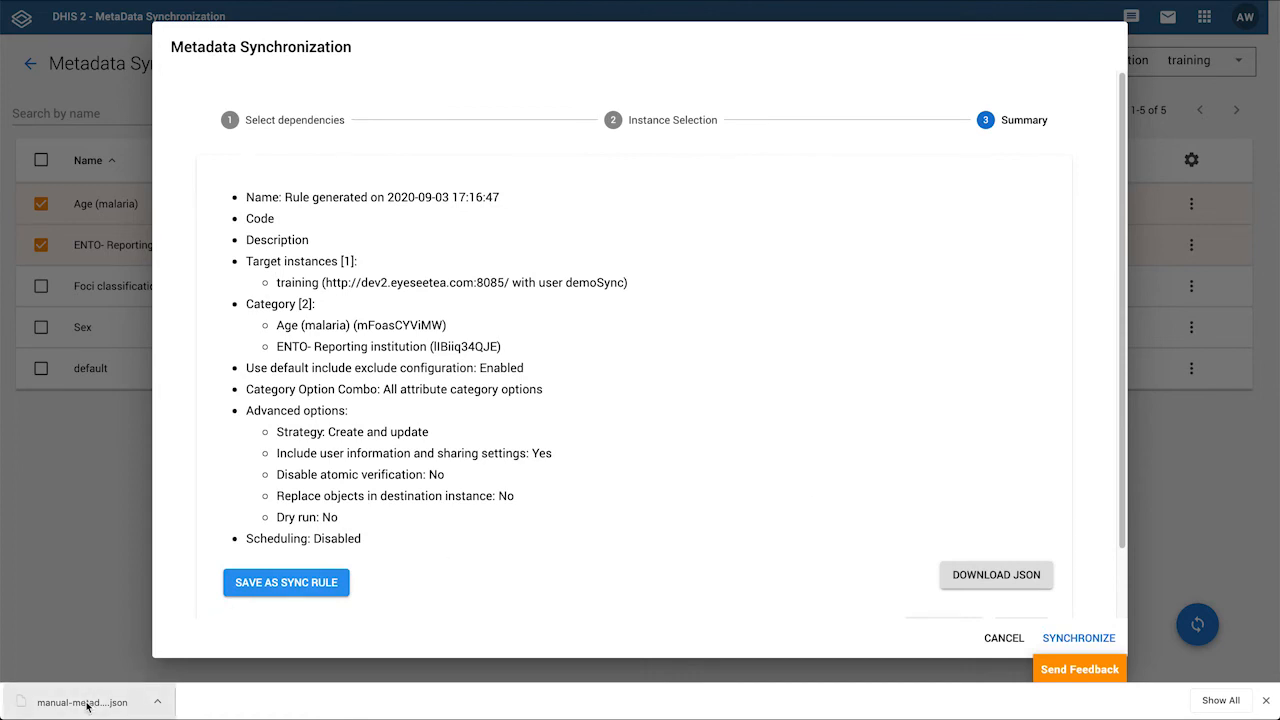
pyautogui.scroll(-2, 890, 432)
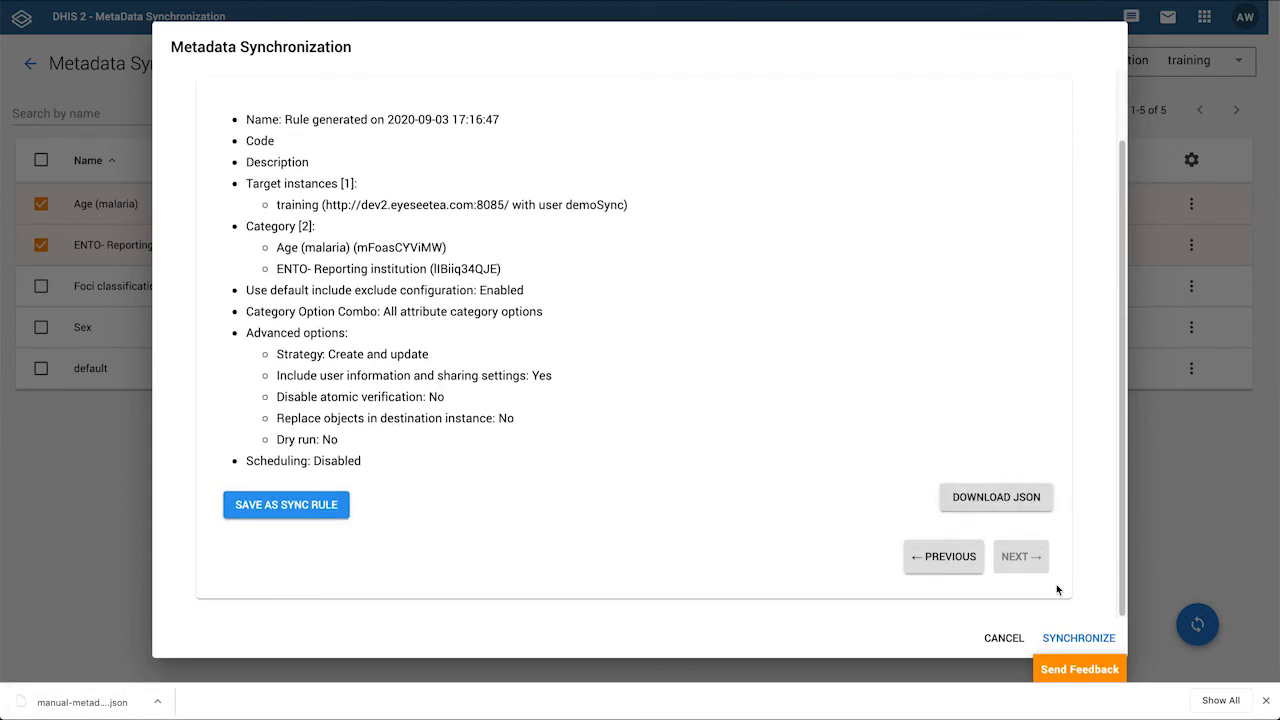
pyautogui.click(1100, 636)
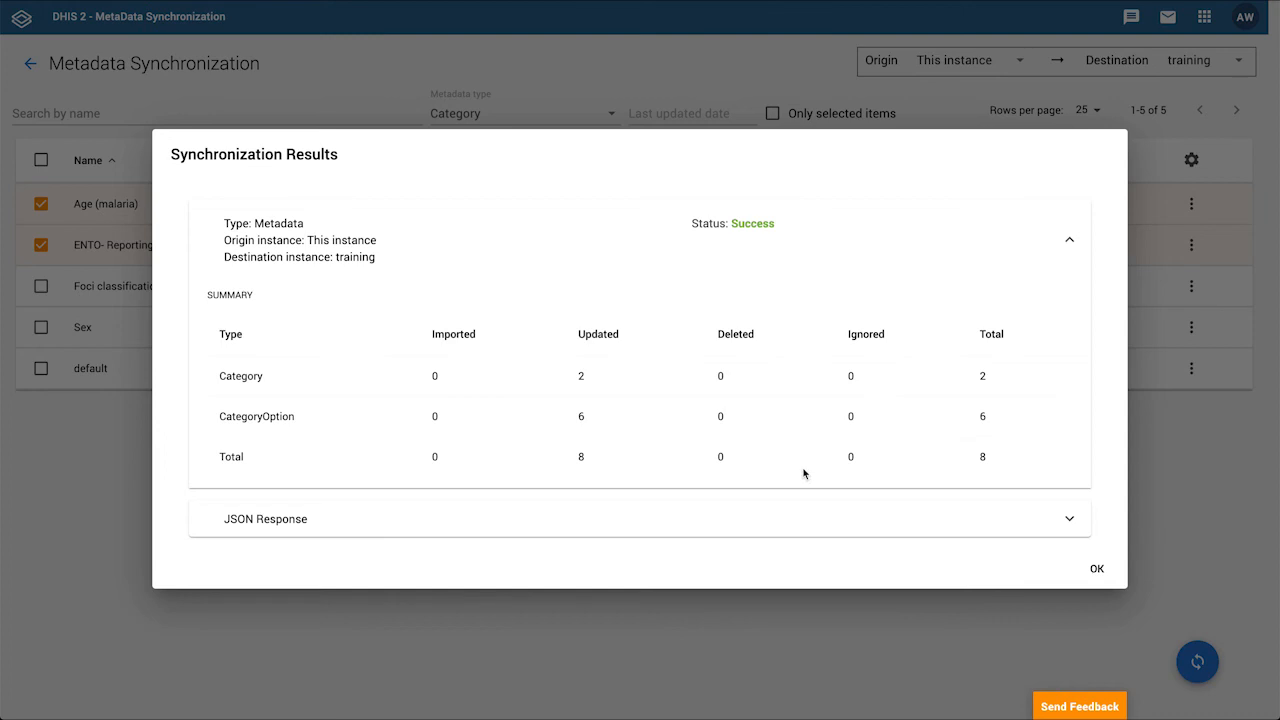
# Step: Inspect the JSON response of the synchronization results, including its first result entry, and close the results
pyautogui.click(1003, 520)
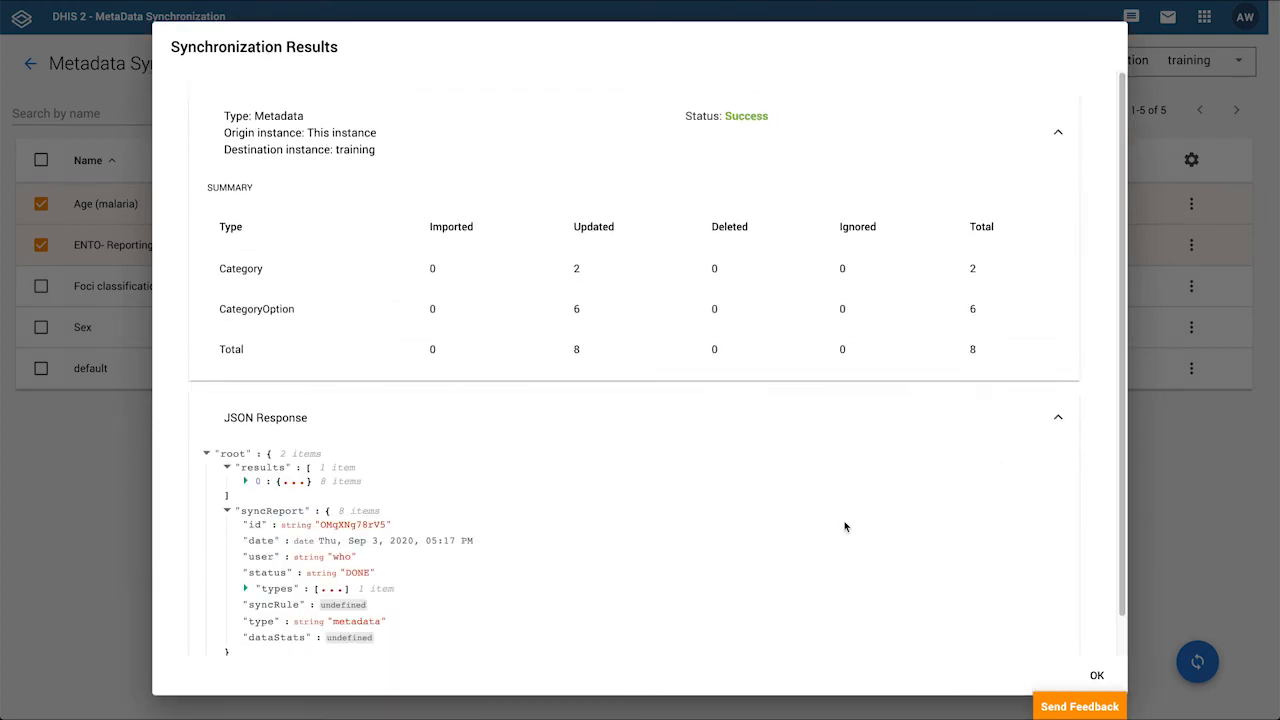
pyautogui.click(246, 482)
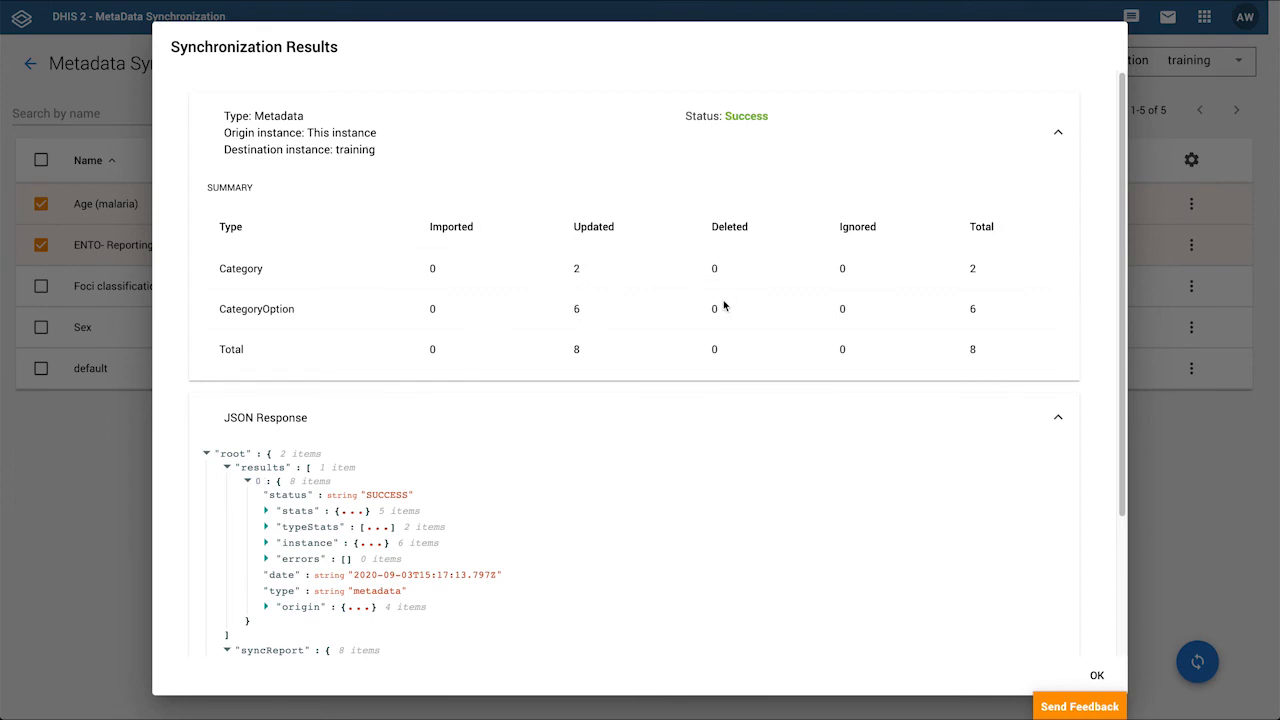
pyautogui.scroll(-3, 1118, 483)
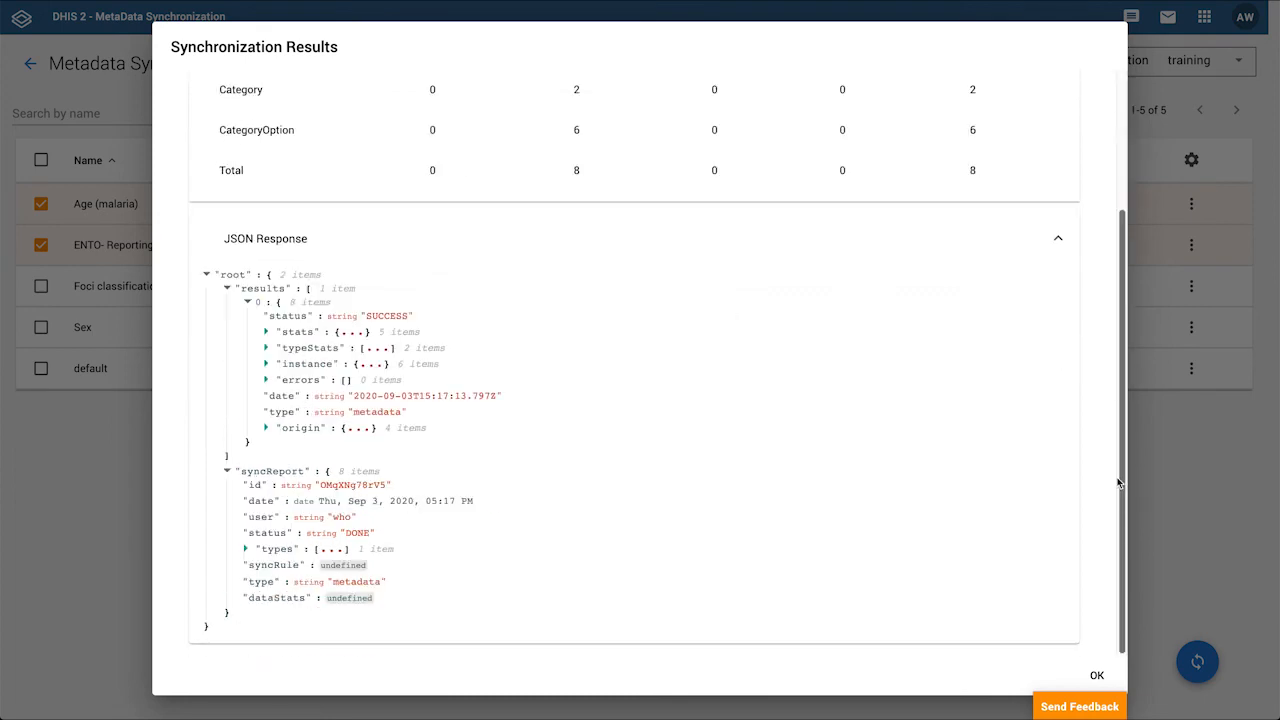
pyautogui.click(1097, 674)
# Step: Open the Metadata Sync history and view the results of the most recent manual synchronization
pyautogui.click(40, 68)
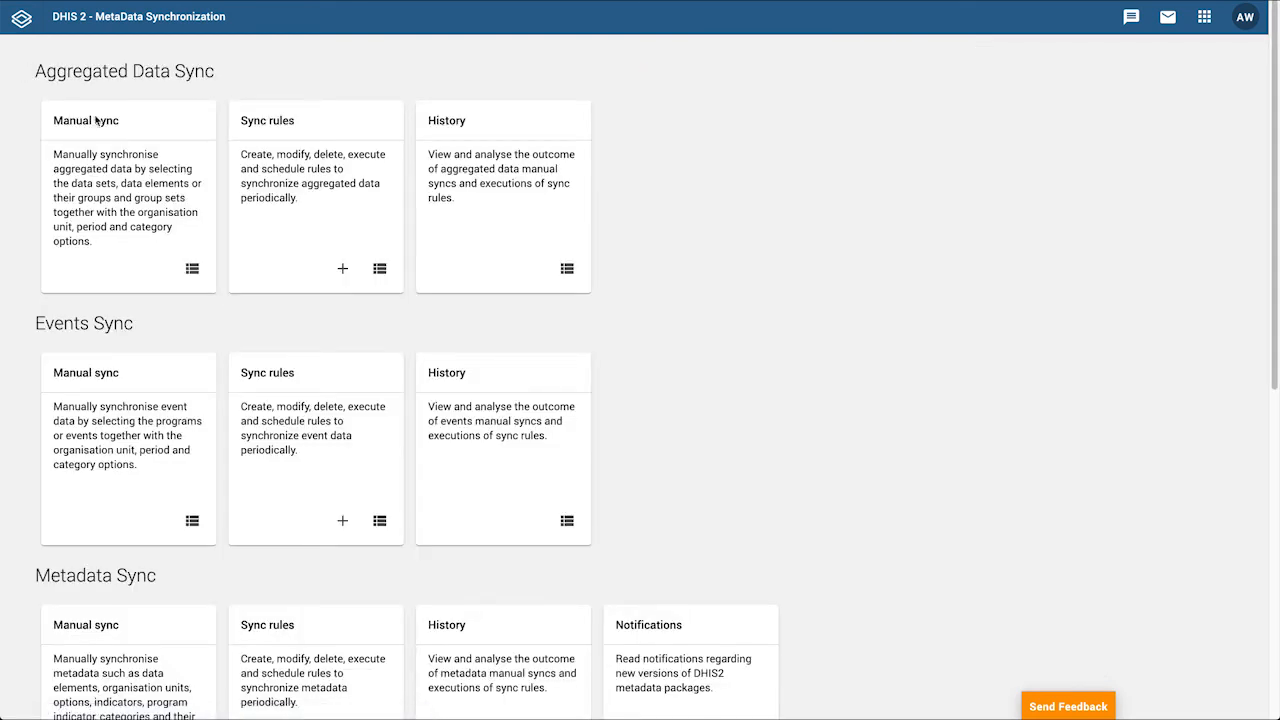
pyautogui.scroll(-3, 665, 428)
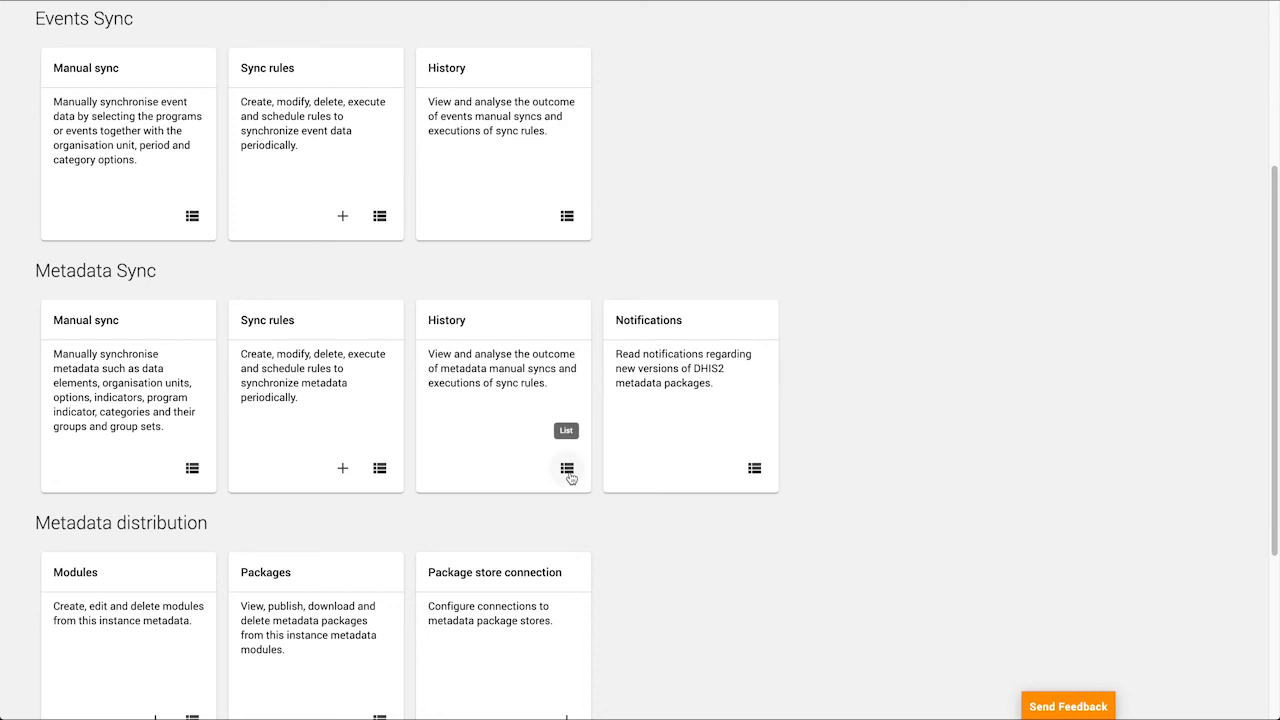
pyautogui.click(567, 470)
pyautogui.moveTo(452, 205); pyautogui.dragTo(831, 203)
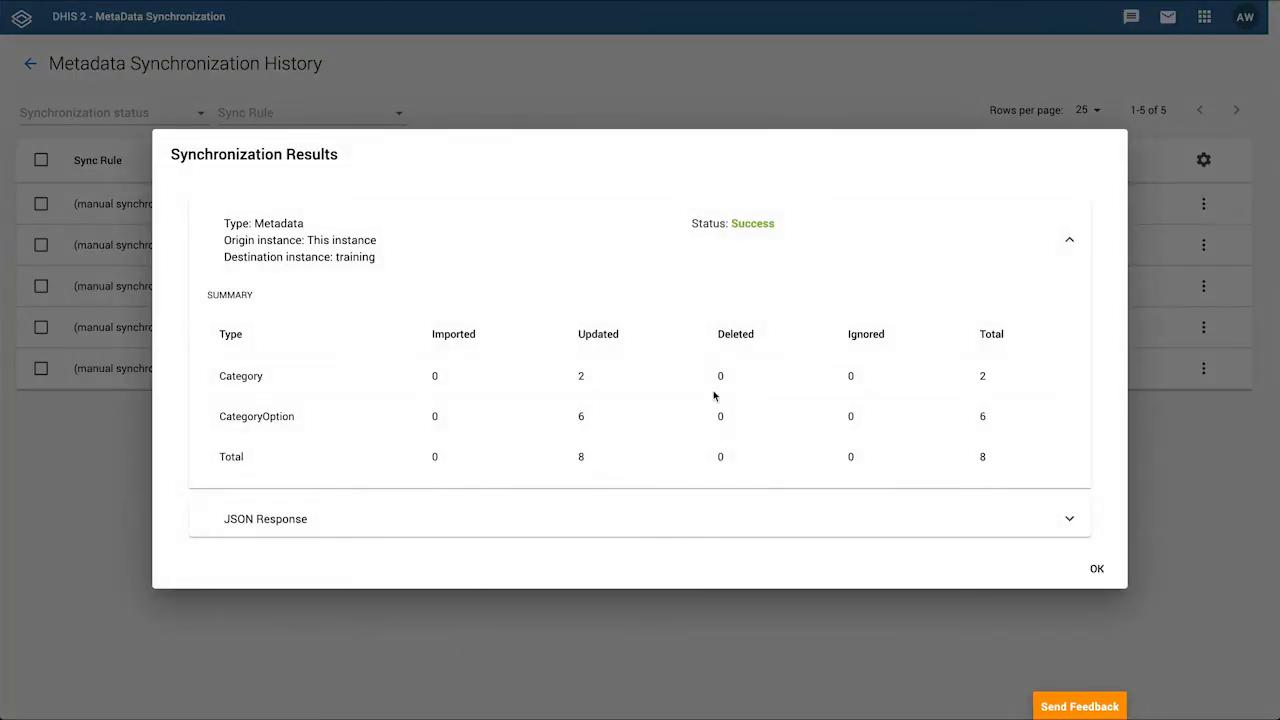
# Step: Inspect the JSON response of the history entry, close its results and return to the application's start page
pyautogui.click(690, 530)
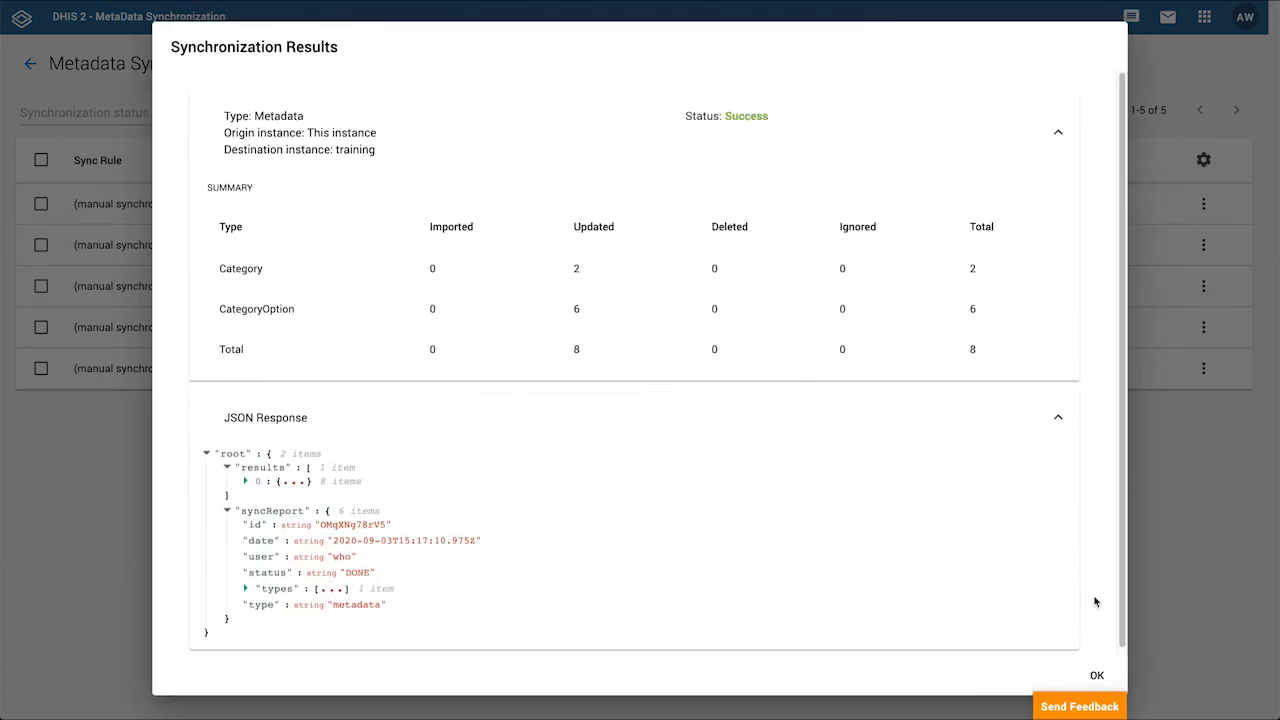
pyautogui.click(1096, 678)
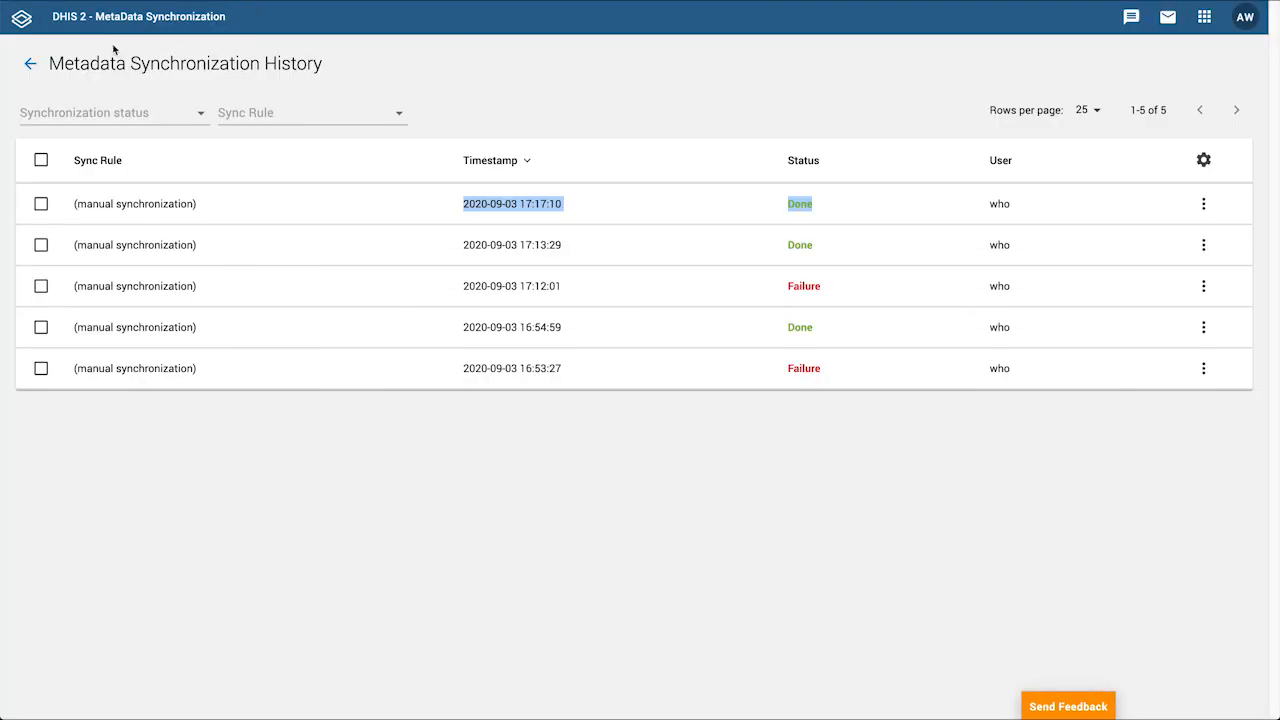
pyautogui.click(29, 63)
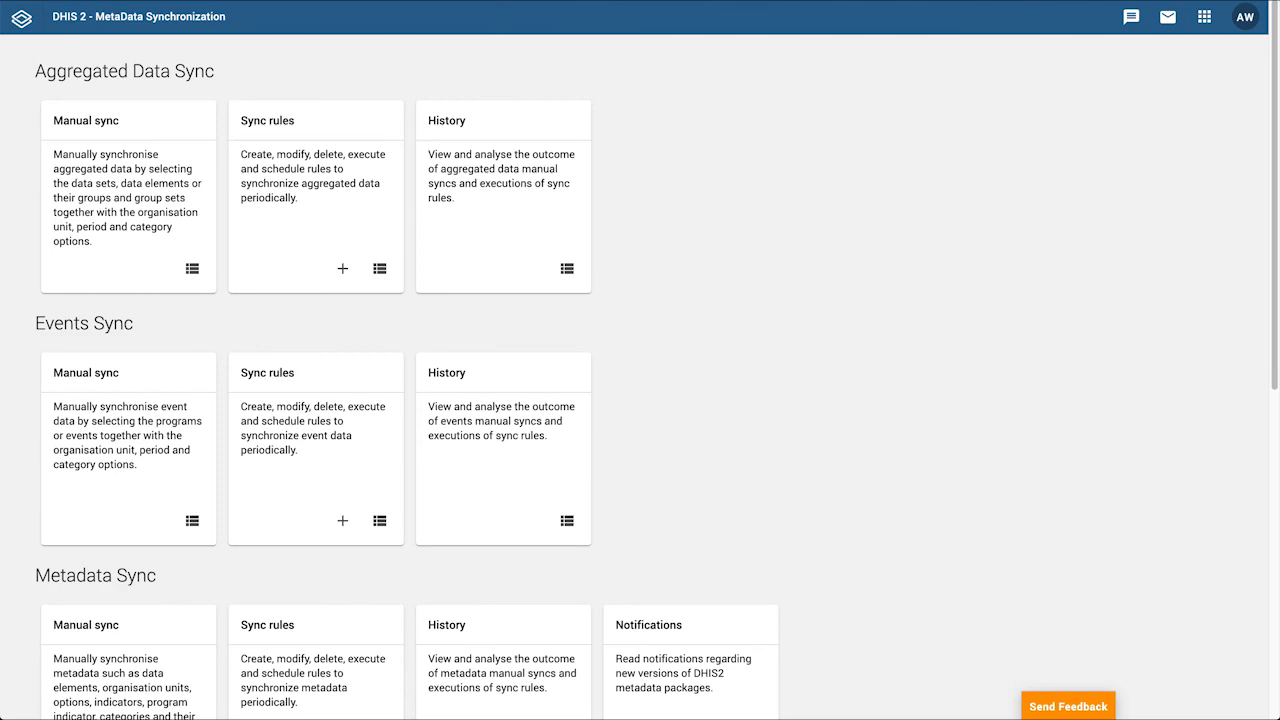